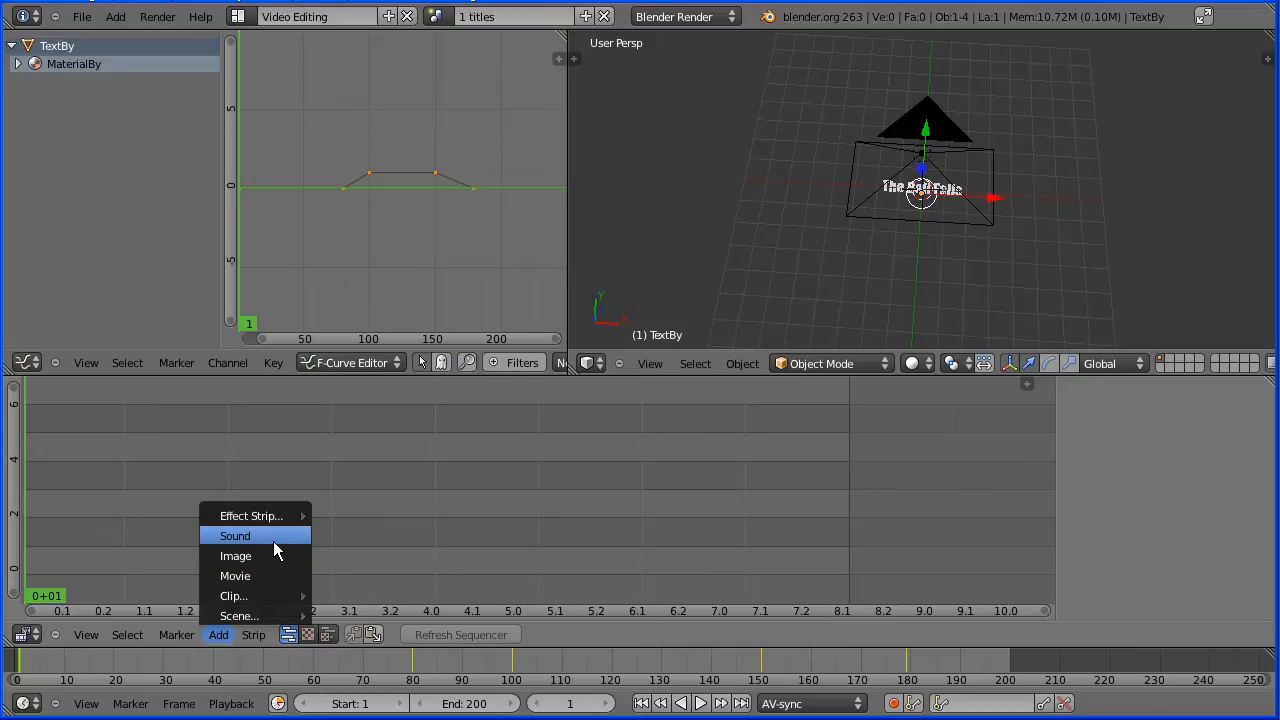
Add darkness.WAV from the songIntros folder to the sequencer as a sound strip.
click(294, 540)
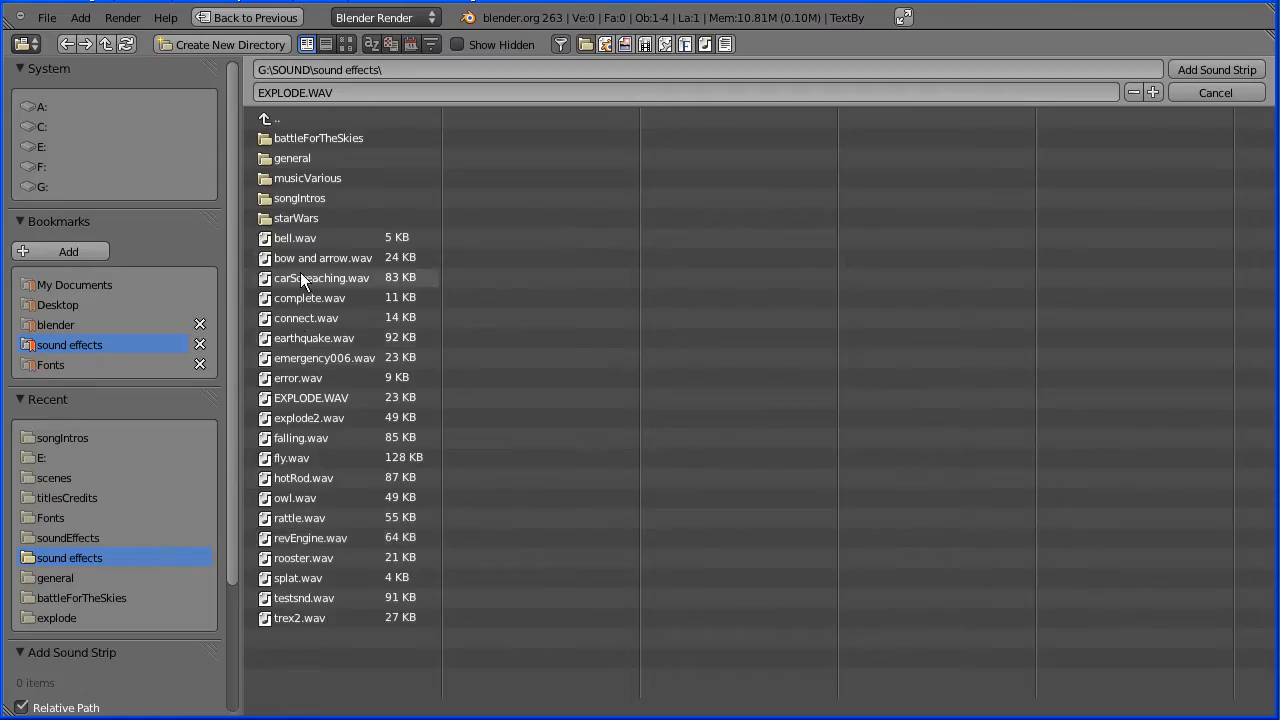
click(309, 198)
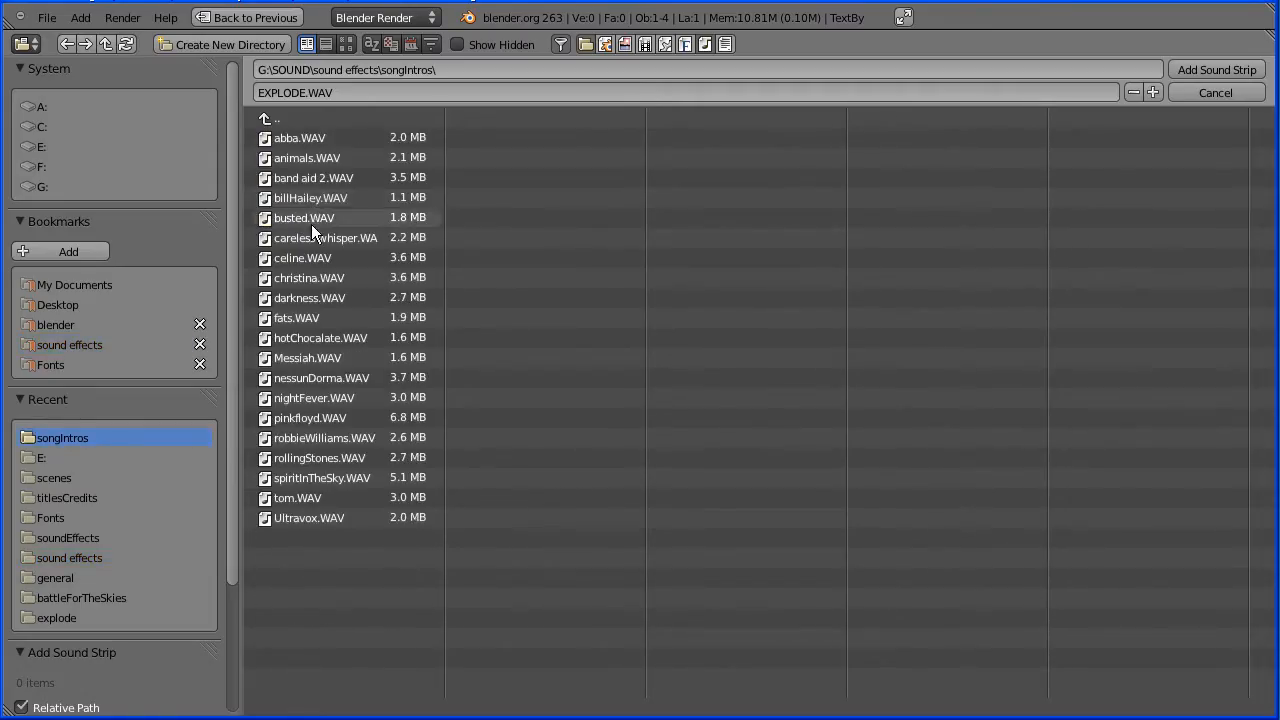
click(319, 299)
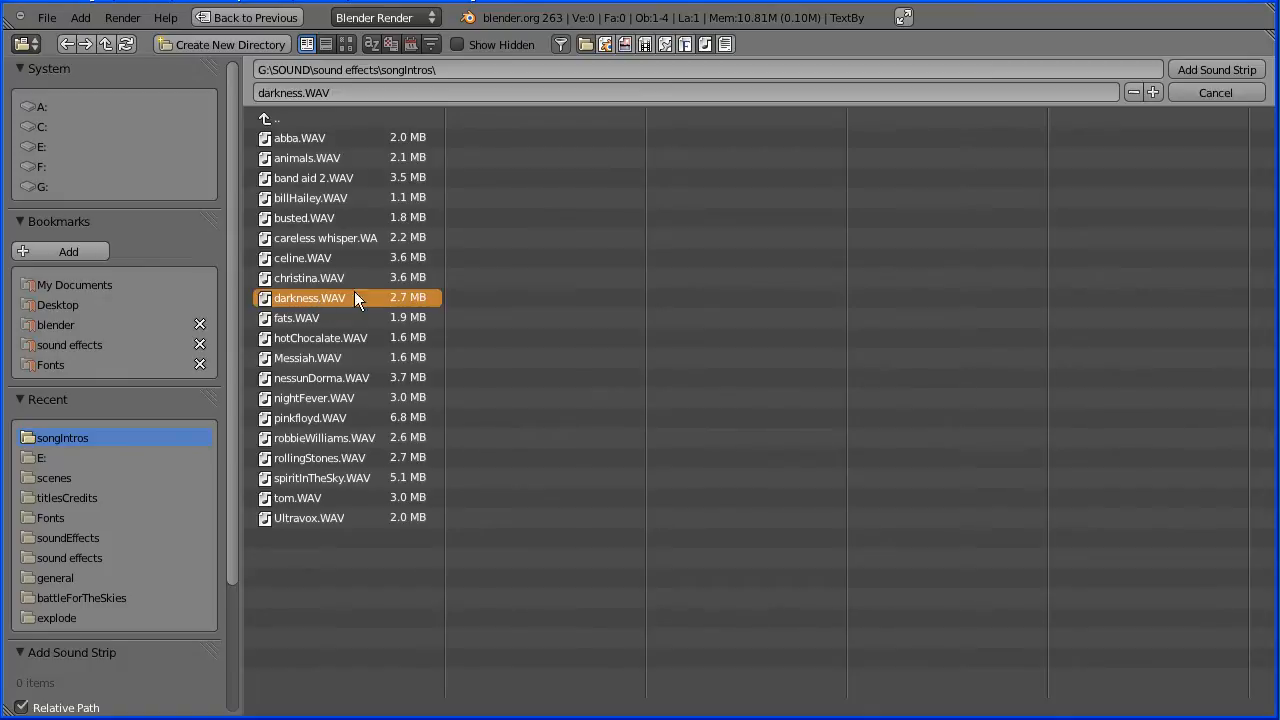
click(1214, 70)
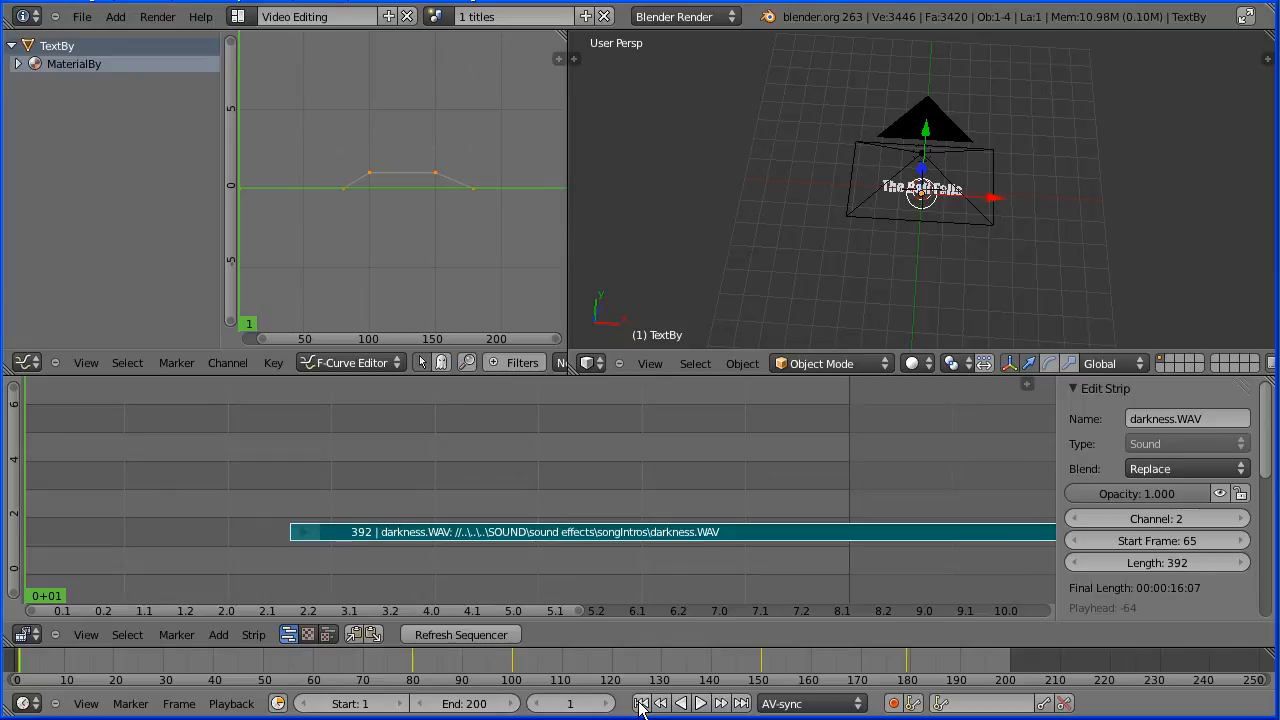
Snap the darkness.WAV strip to the current frame, frame 1, and play a short preview of it.
click(254, 634)
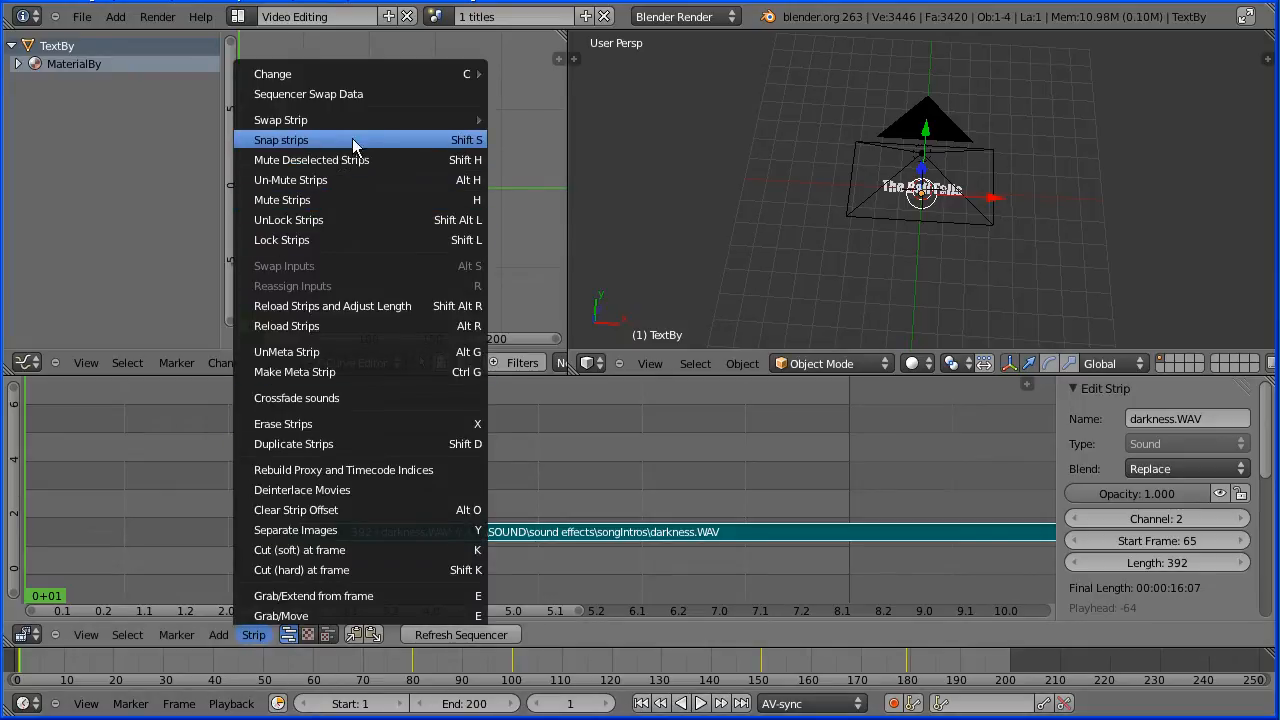
click(389, 141)
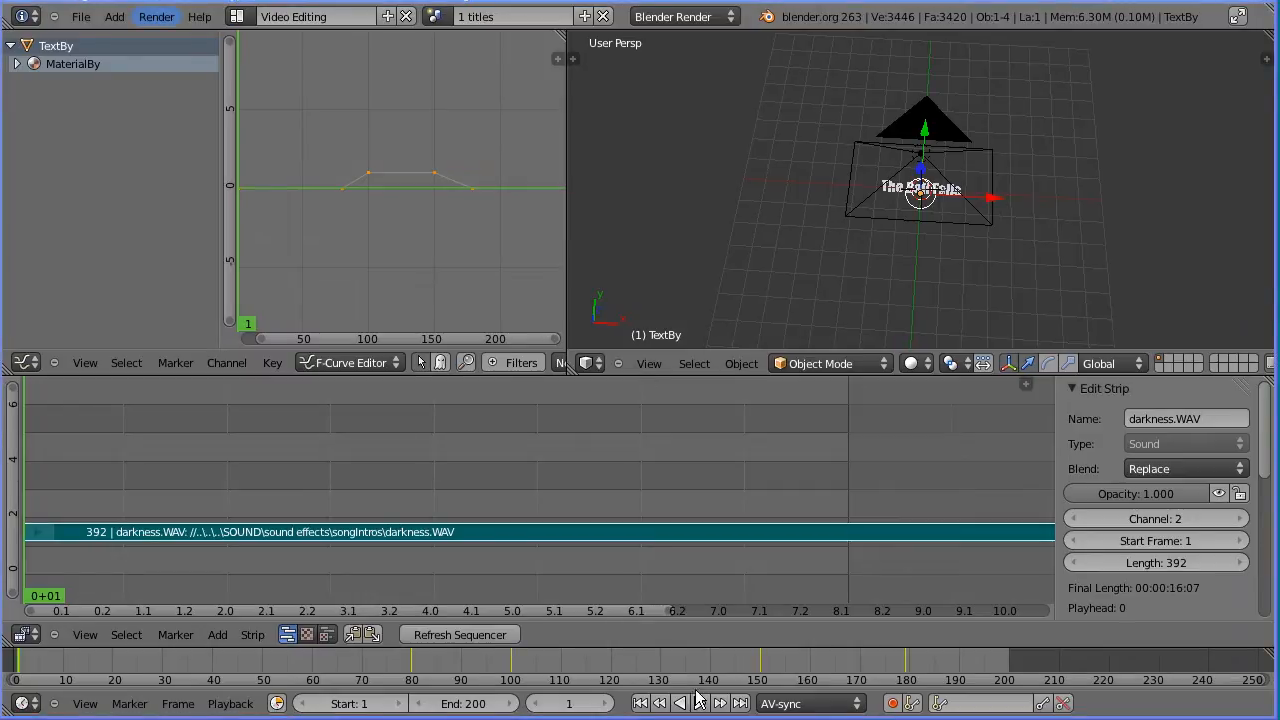
click(699, 704)
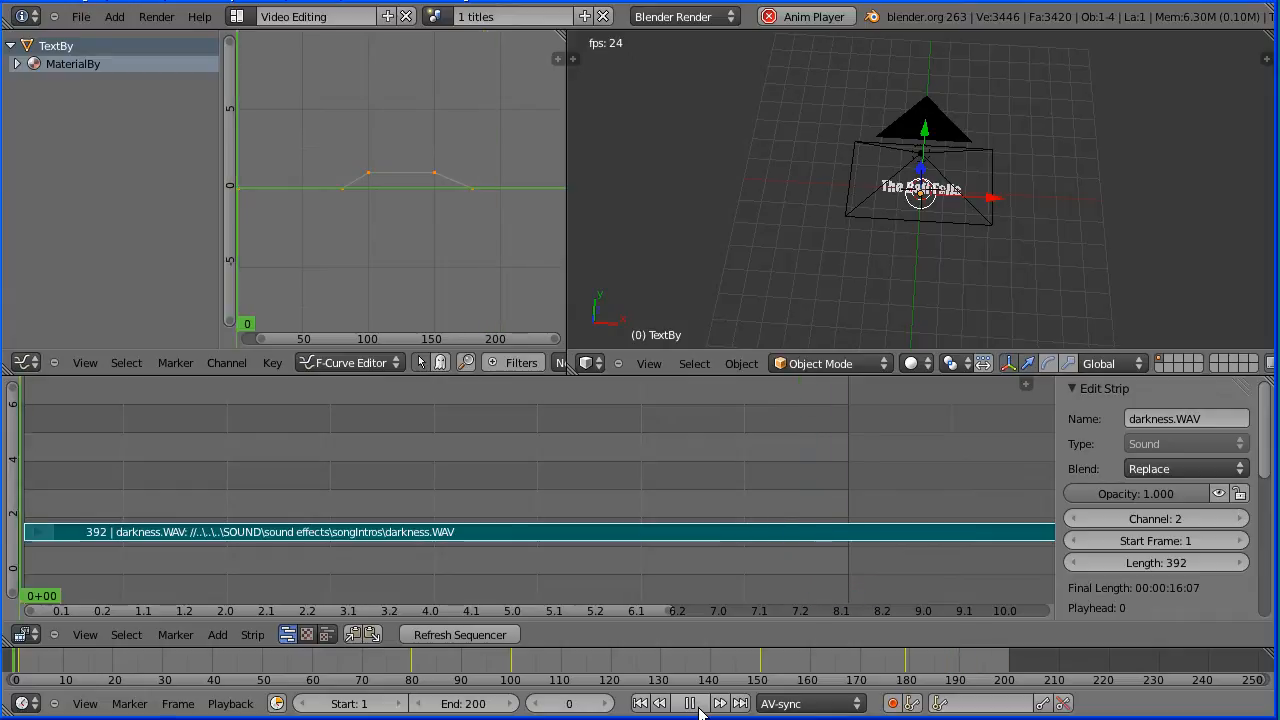
click(699, 706)
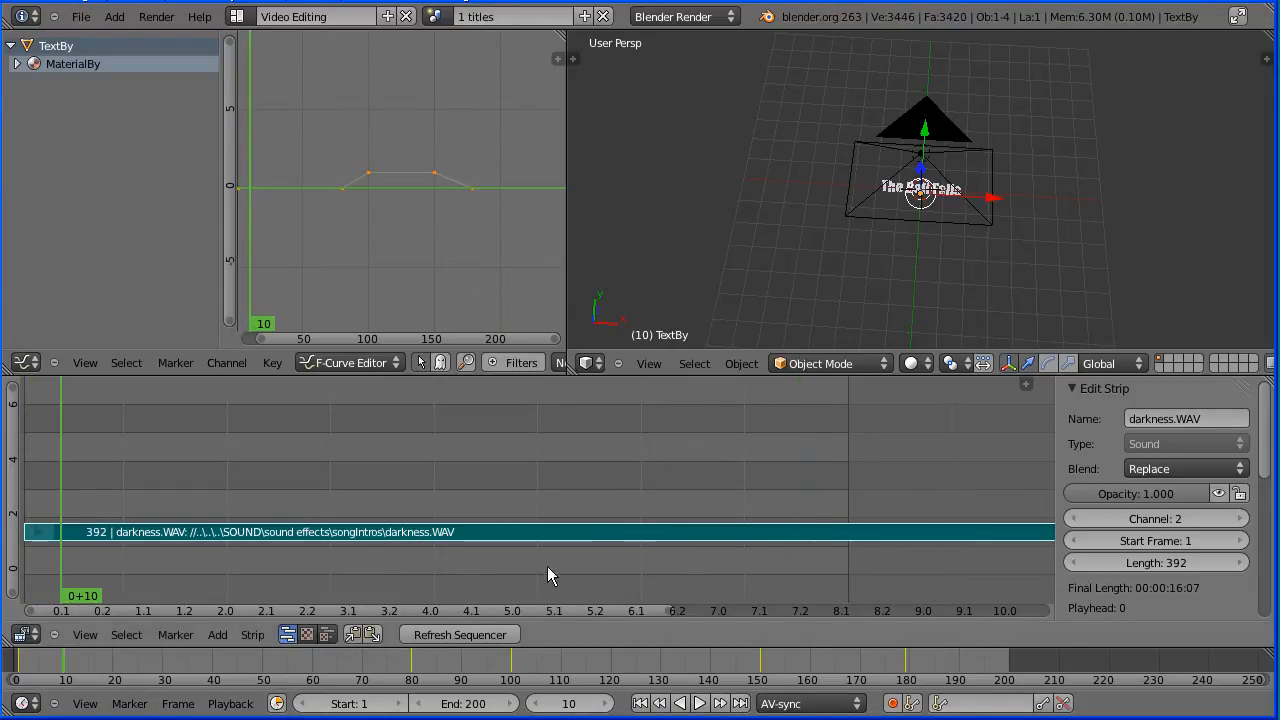
Enable Draw Waveform for the sound strip and trim its quiet opening by moving the start handle to about frame 171.
drag(1270, 470, 1270, 572)
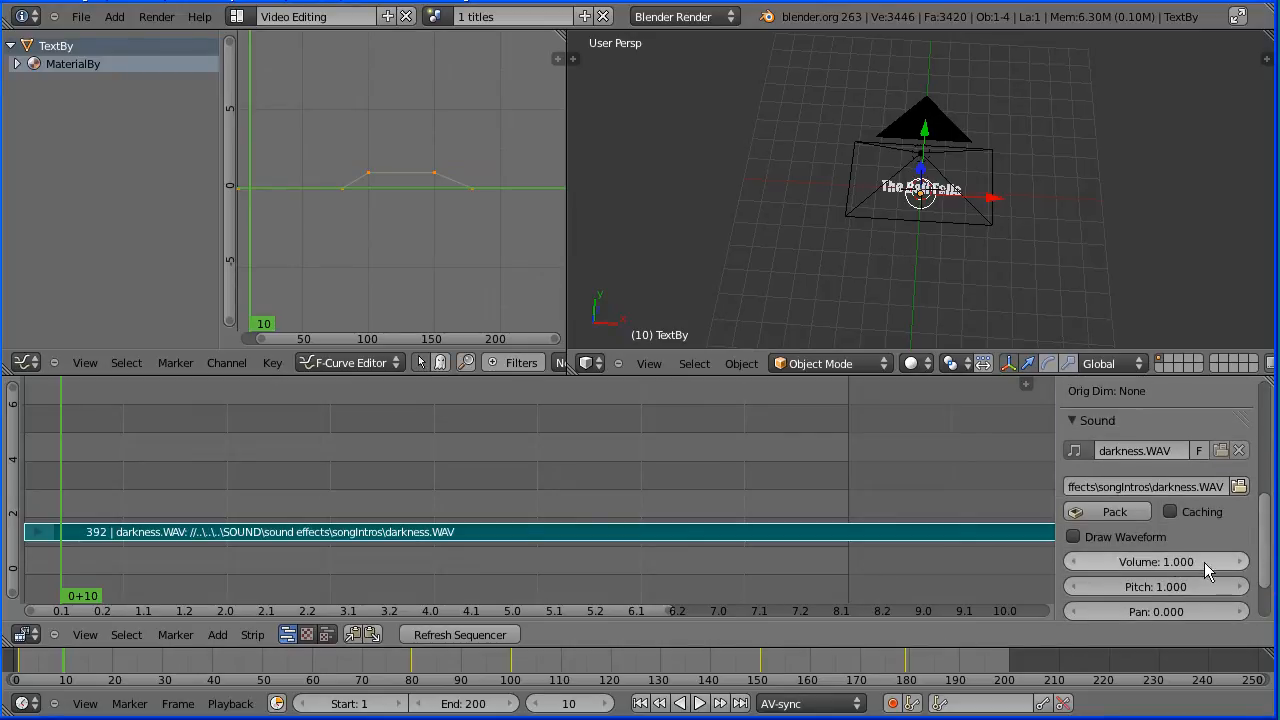
click(1073, 539)
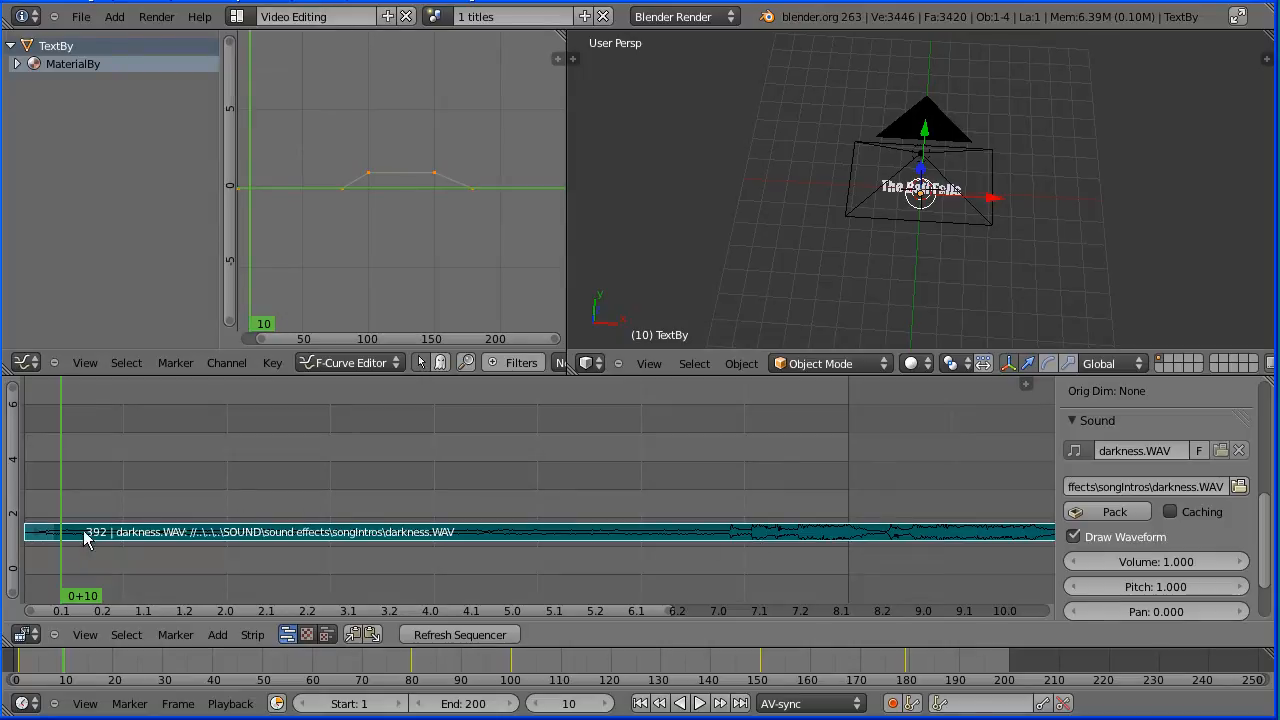
right_click(39, 537)
key(g)
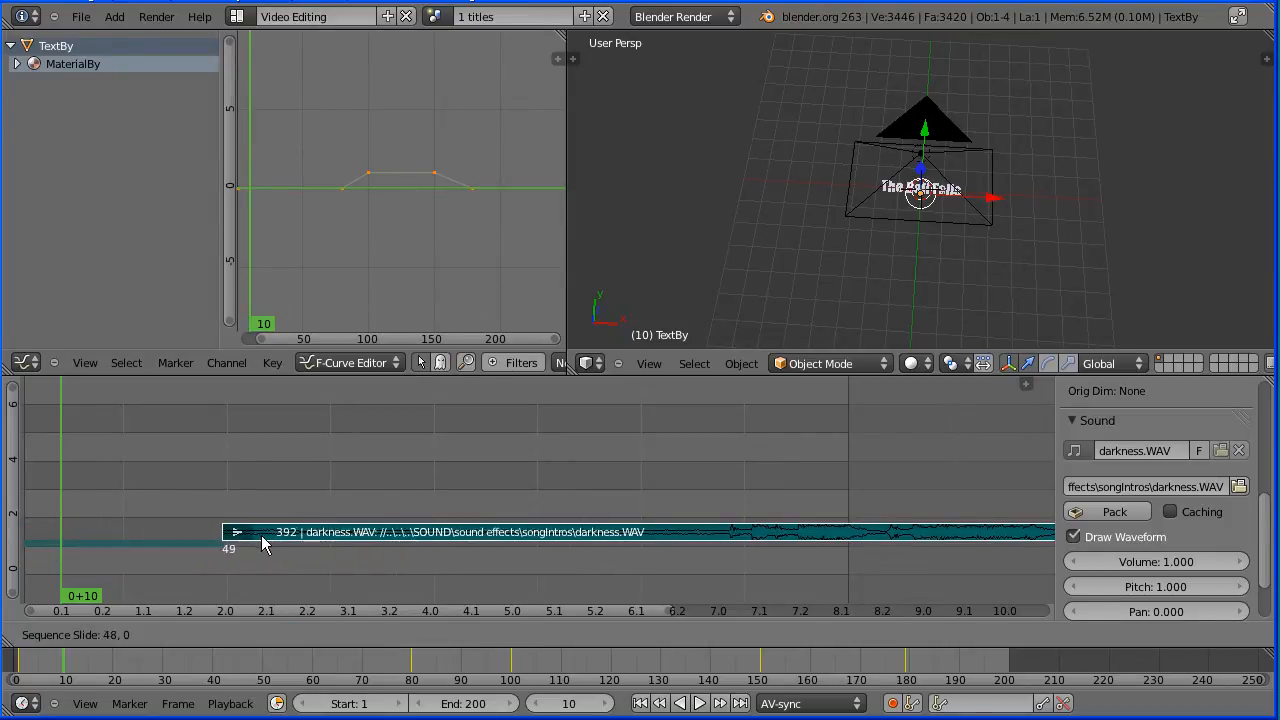
click(754, 549)
Move the trimmed sound strip back so it starts at frame 1 and preview it from the first frame.
right_click(1020, 541)
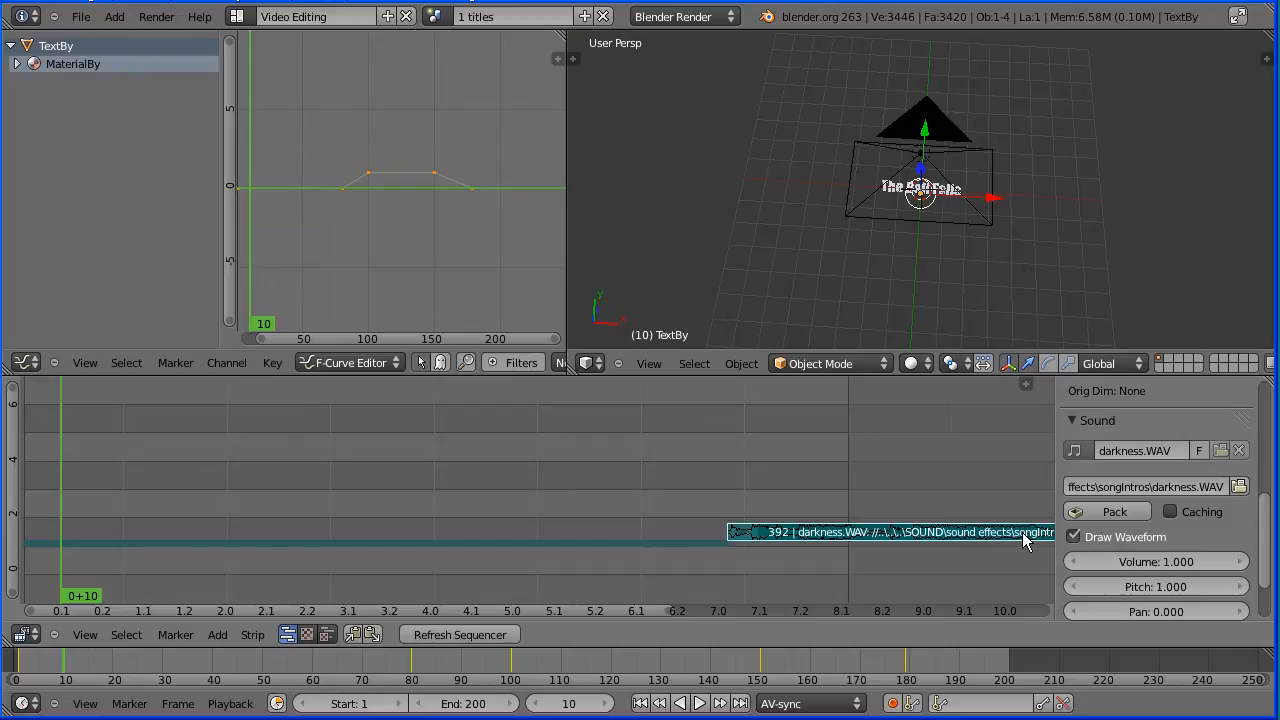
key(g)
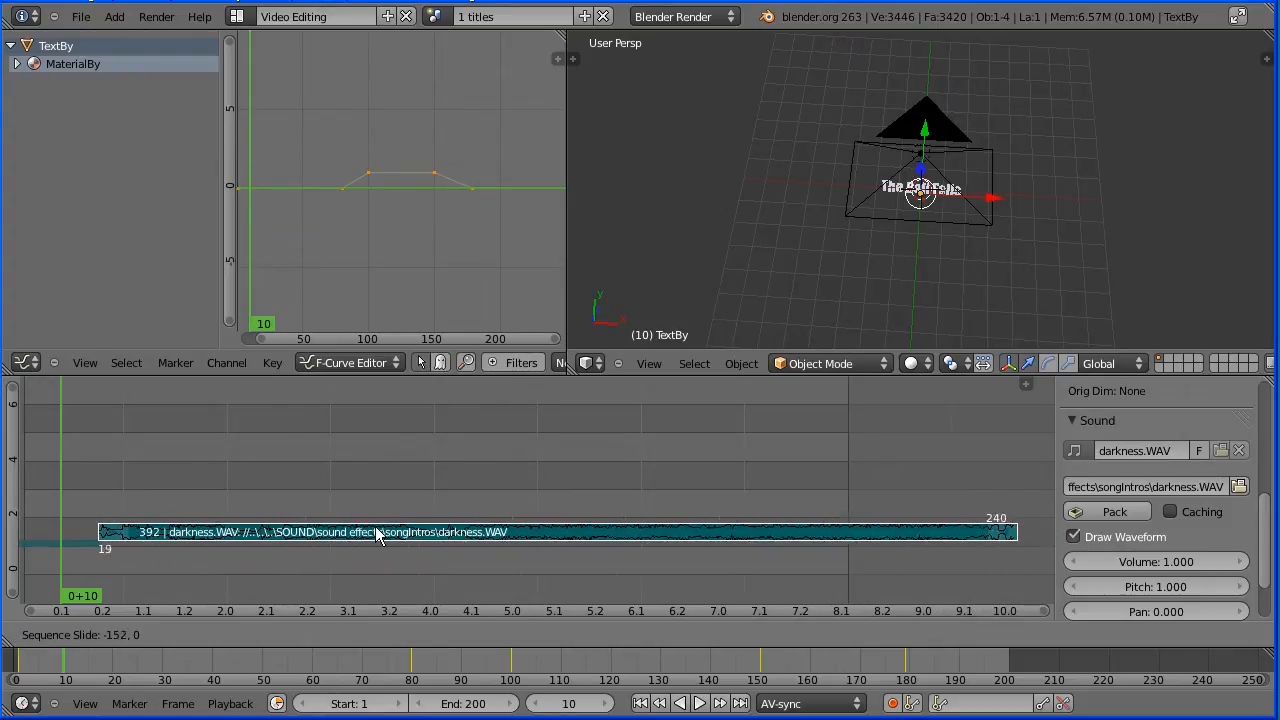
click(312, 540)
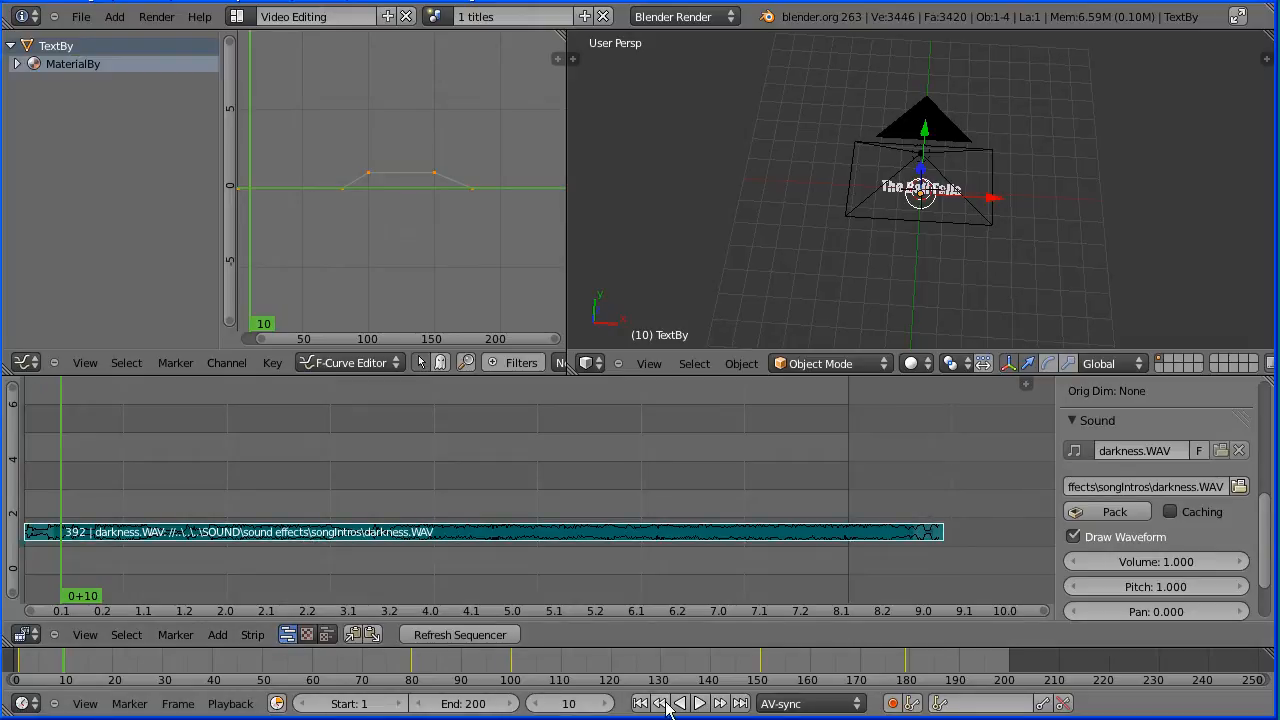
click(640, 703)
click(702, 705)
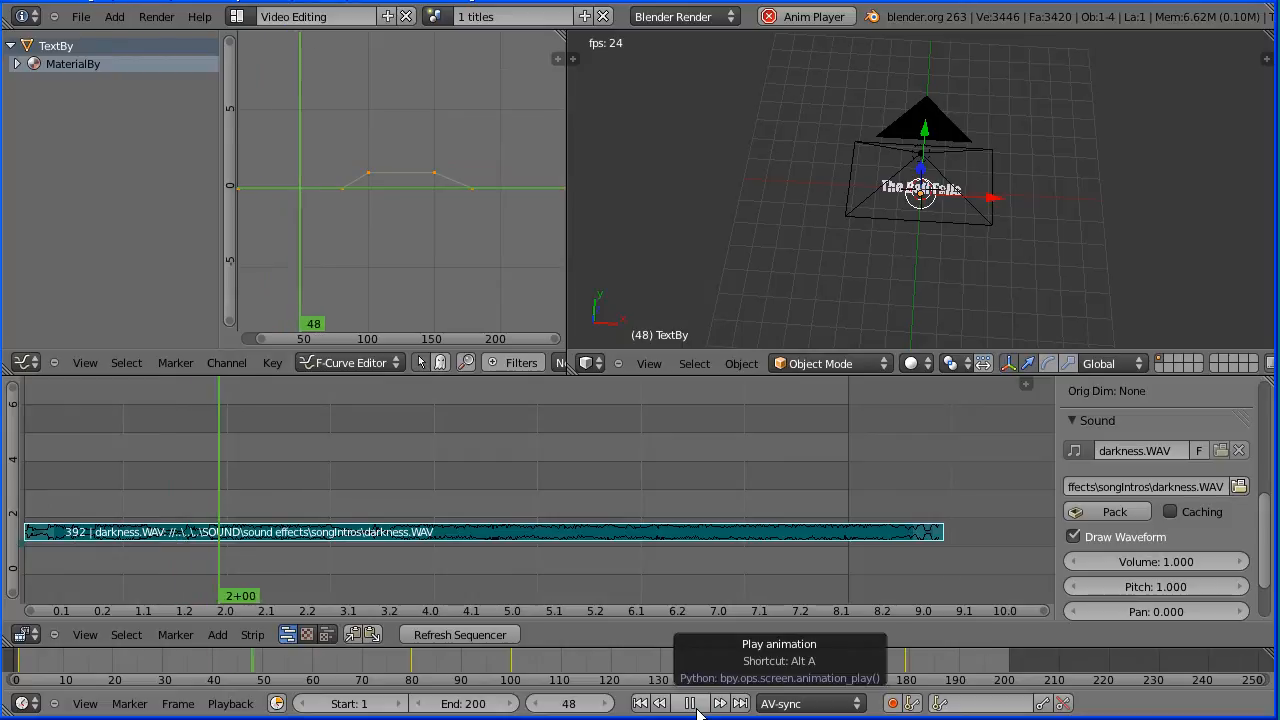
click(692, 704)
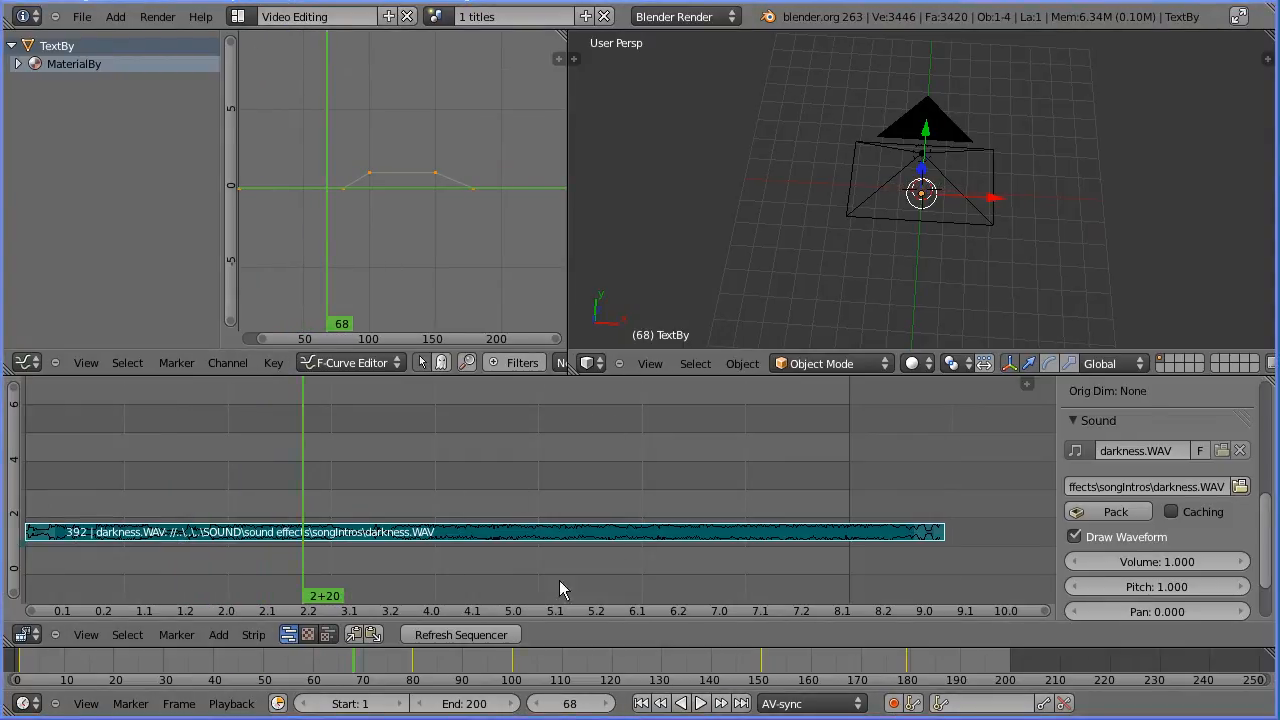
Display the sequencer ruler in frames instead of seconds and keyframe the sound strip's volume of 1.000 at frame 180.
click(90, 634)
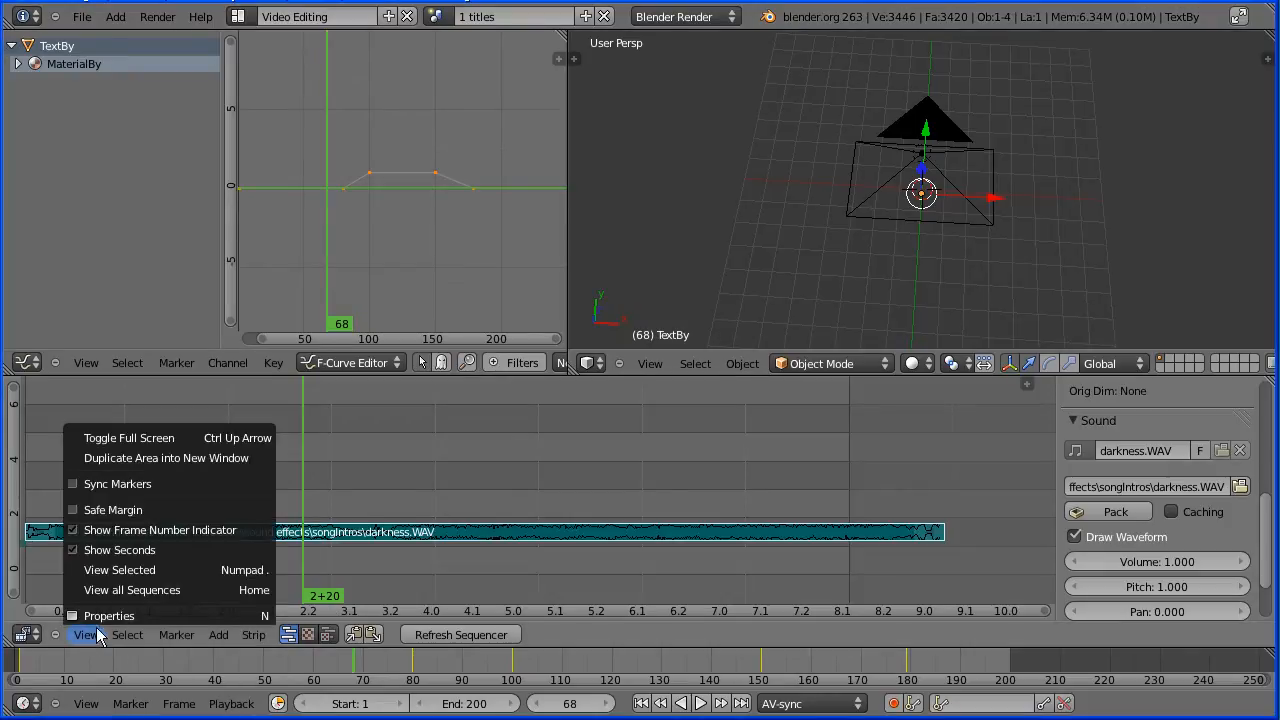
click(212, 549)
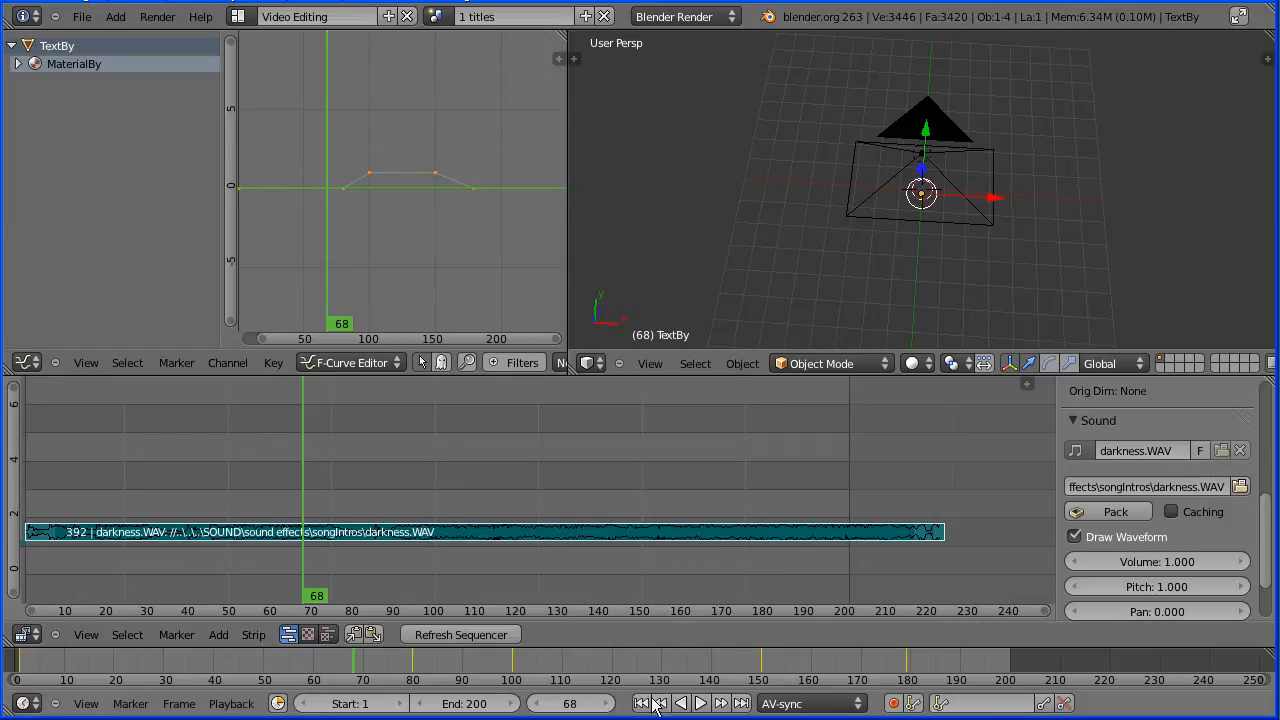
click(576, 706)
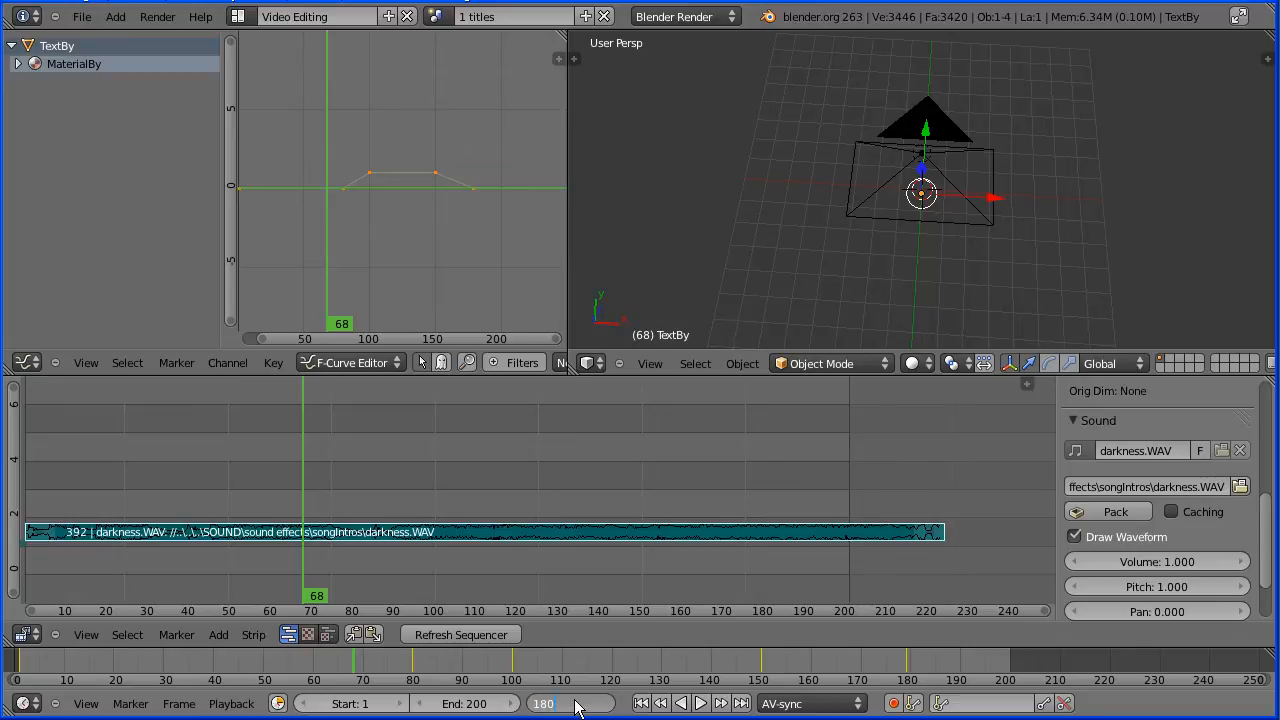
key(Return)
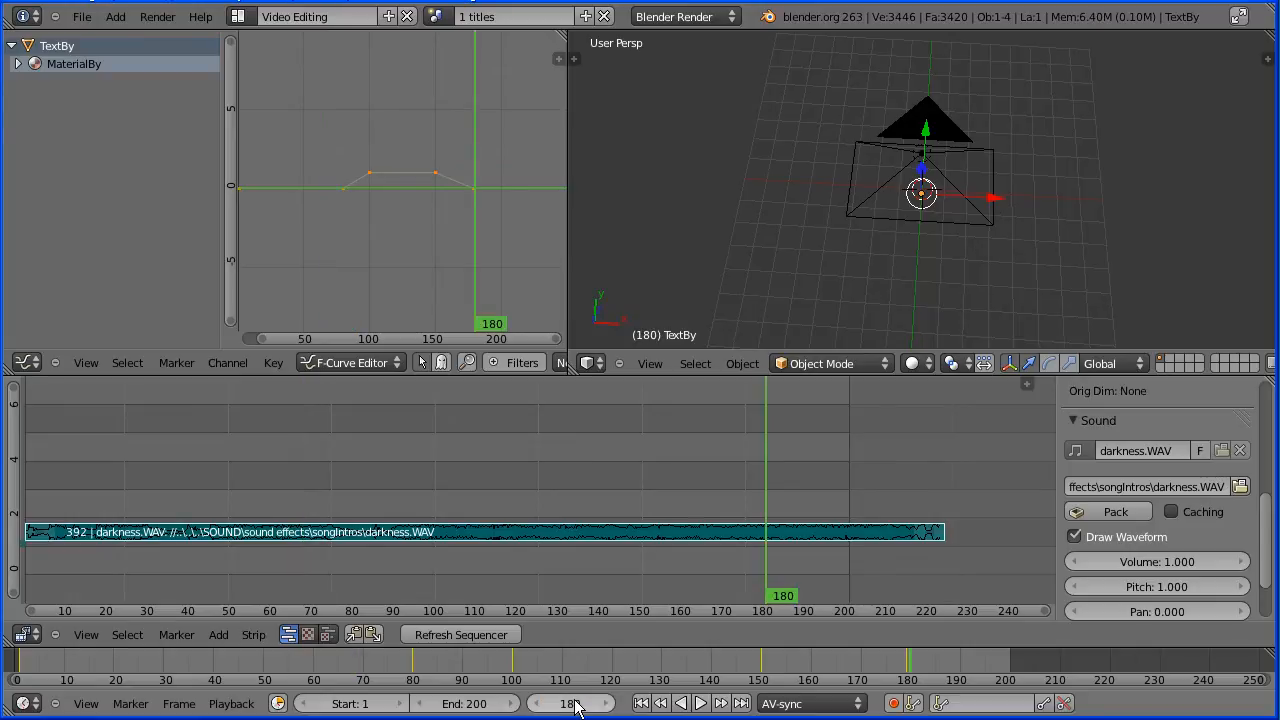
right_click(1124, 566)
click(1112, 517)
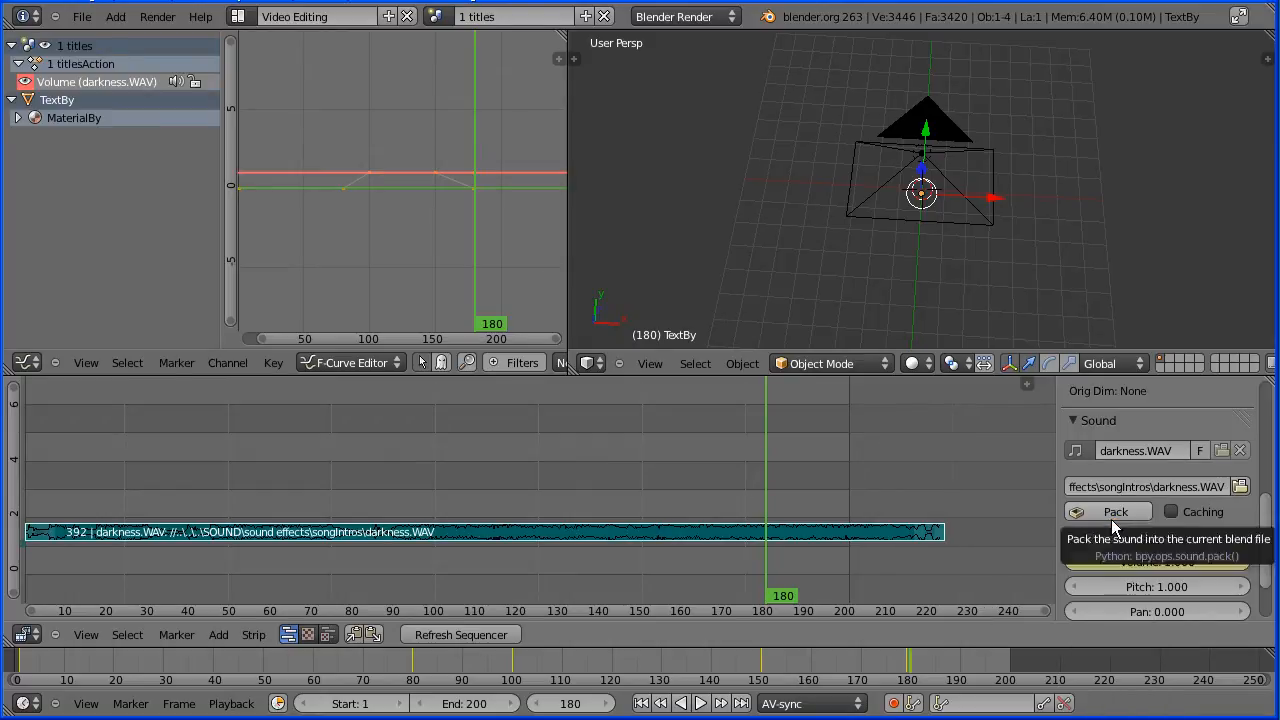
Set the sound strip's volume to 0.000 at the last frame, 200, and insert a volume keyframe there.
click(743, 705)
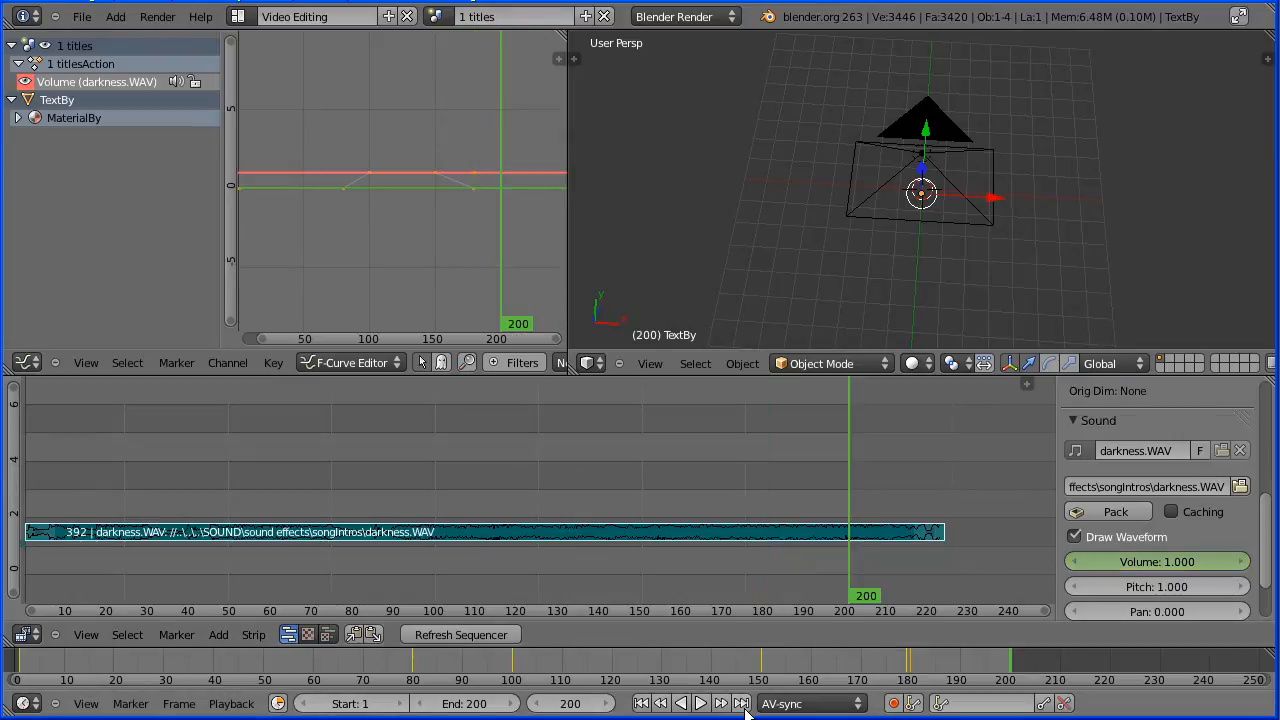
drag(1196, 556, 1103, 558)
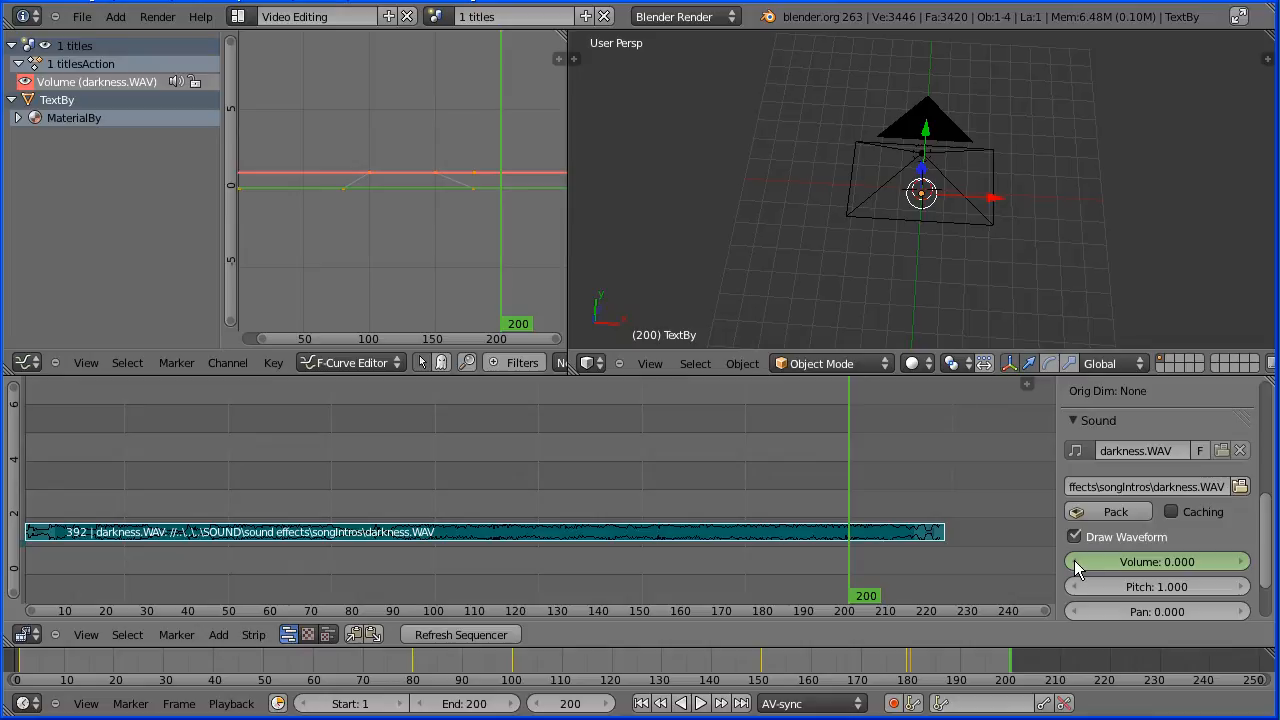
right_click(1103, 562)
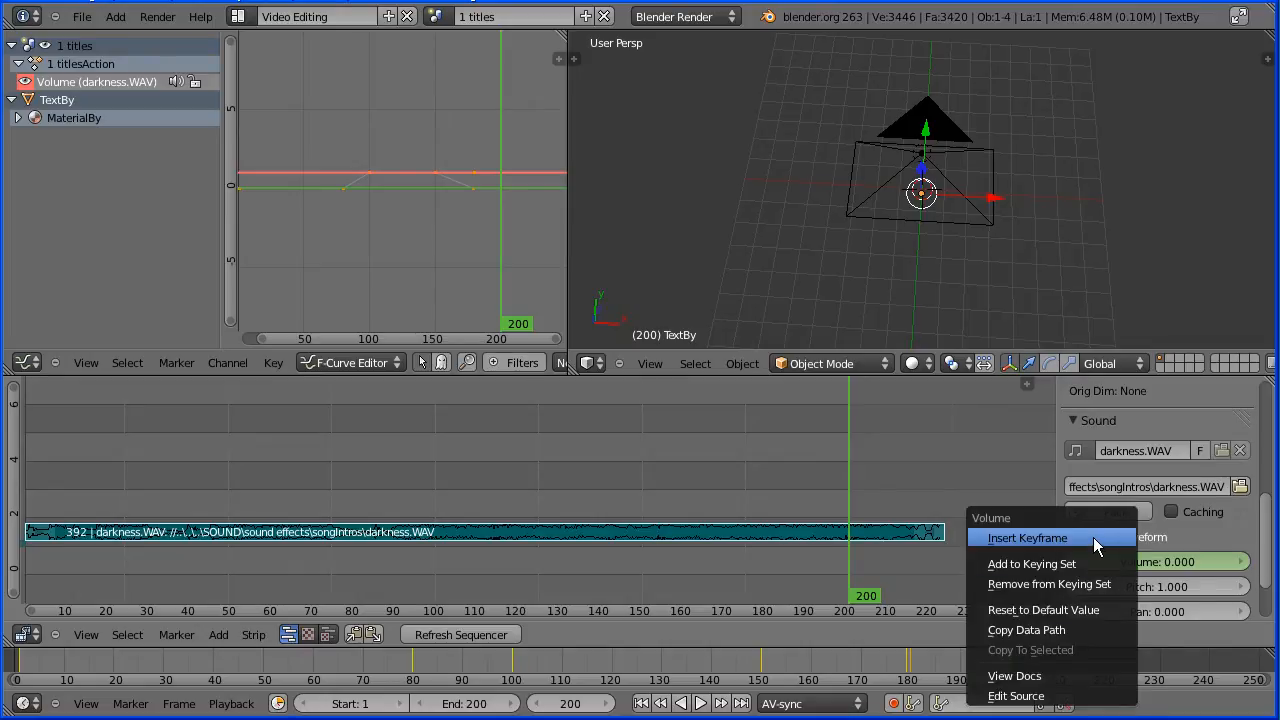
click(1093, 537)
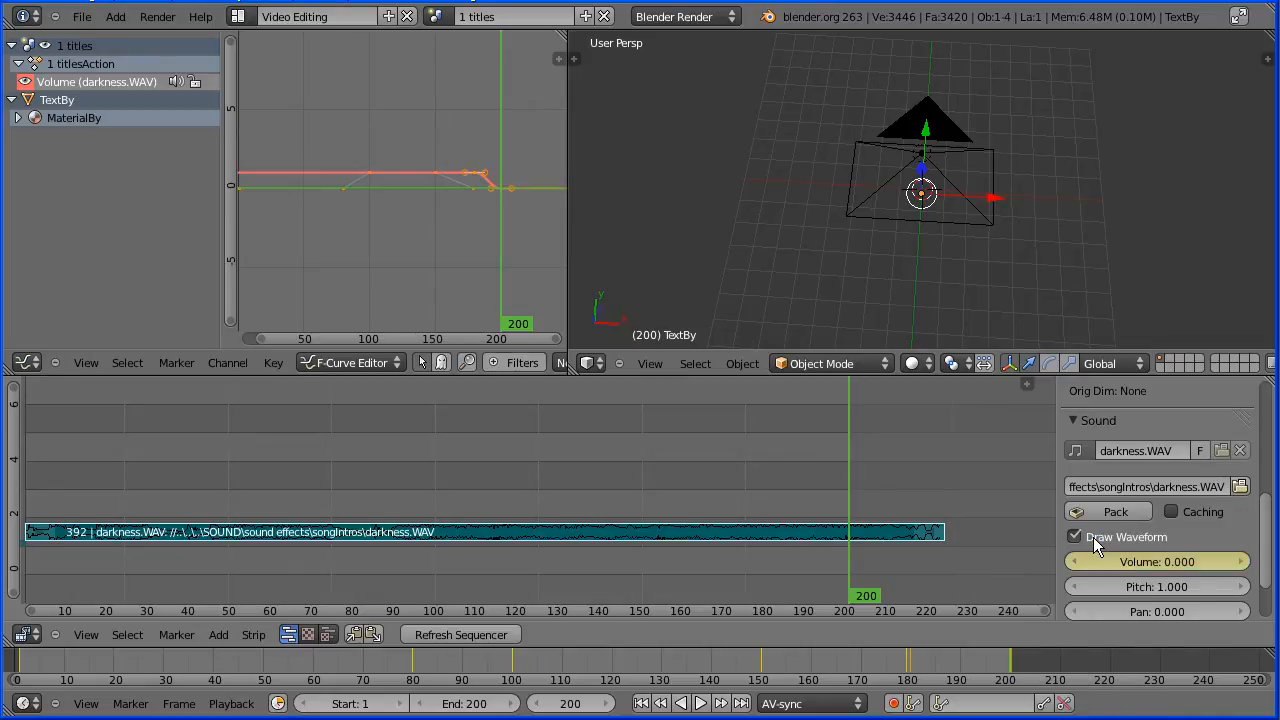
Play the volume fade-out from the keyframe at frame 180.
click(661, 703)
click(702, 704)
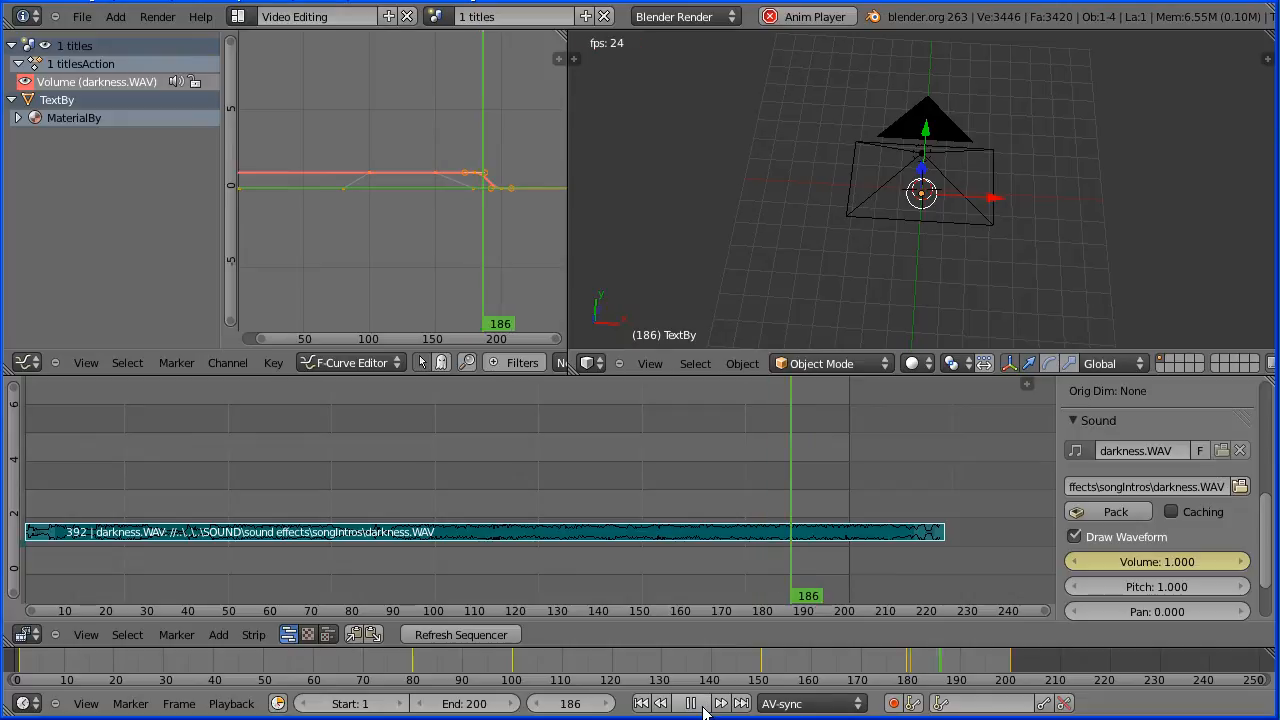
click(700, 706)
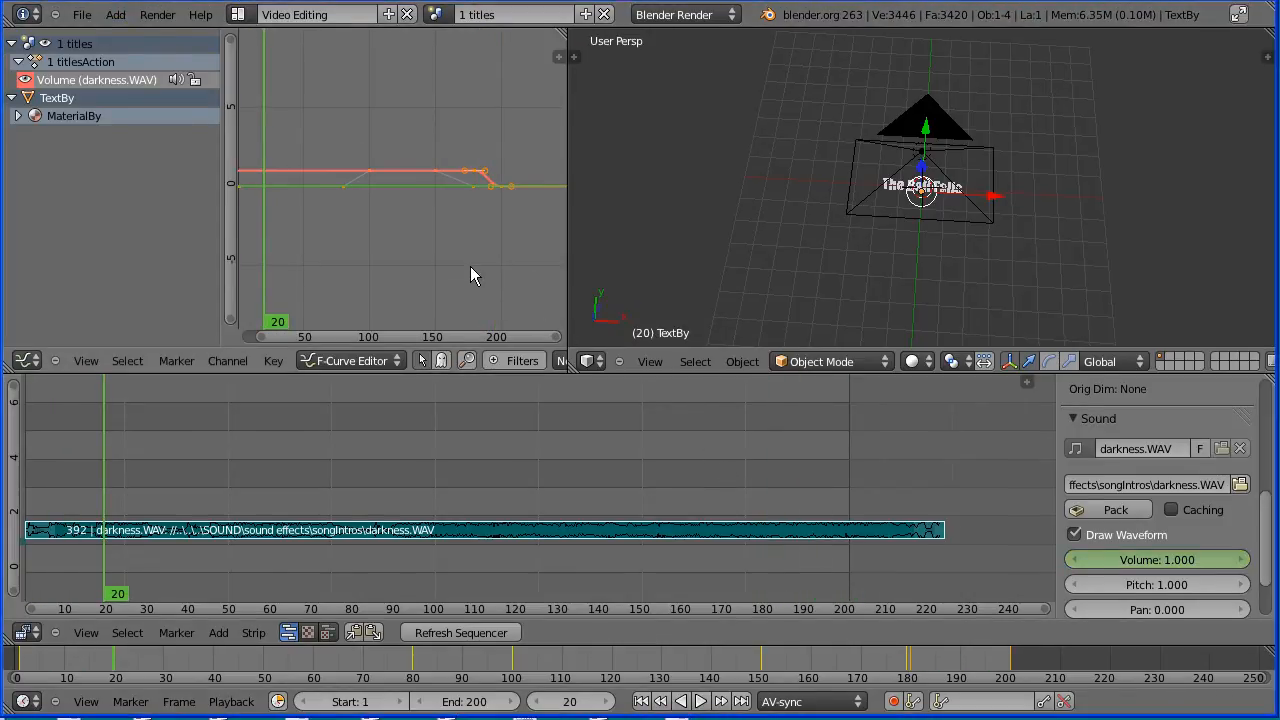
Change the interpolation mode of the volume keyframes in the F-Curve Editor to Linear.
scroll(442, 260, up, 6)
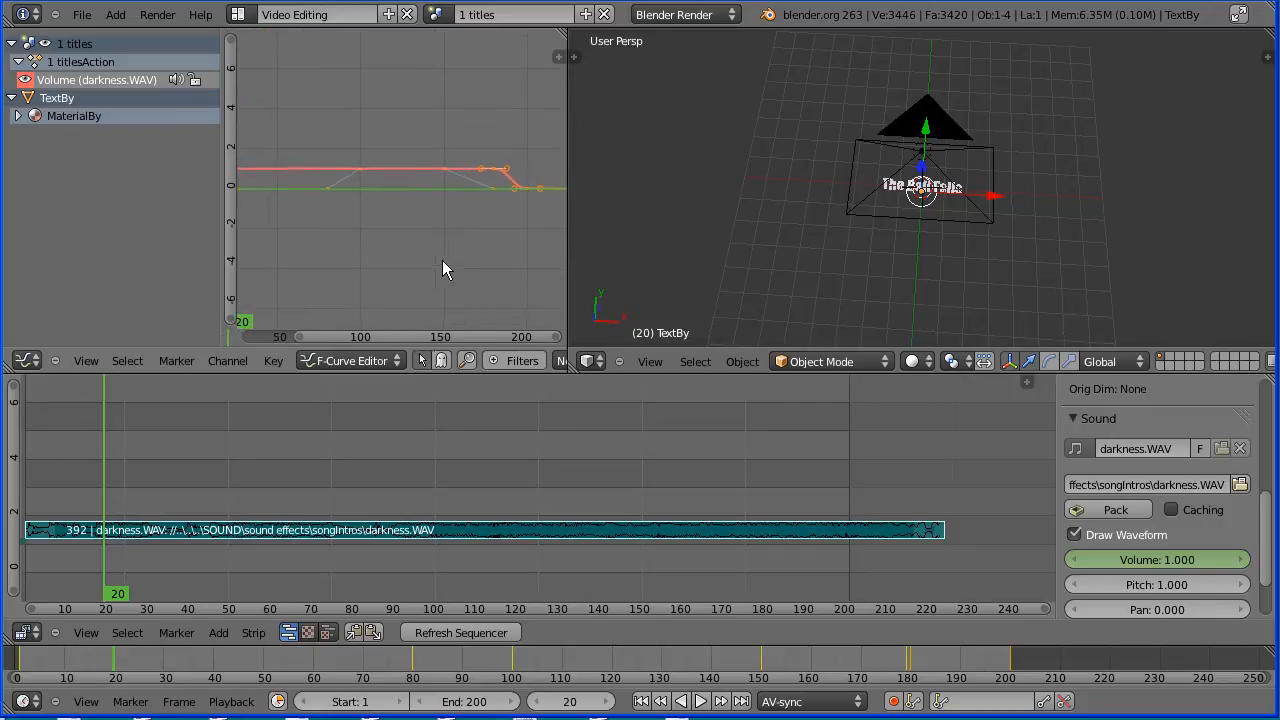
scroll(441, 268, up, 3)
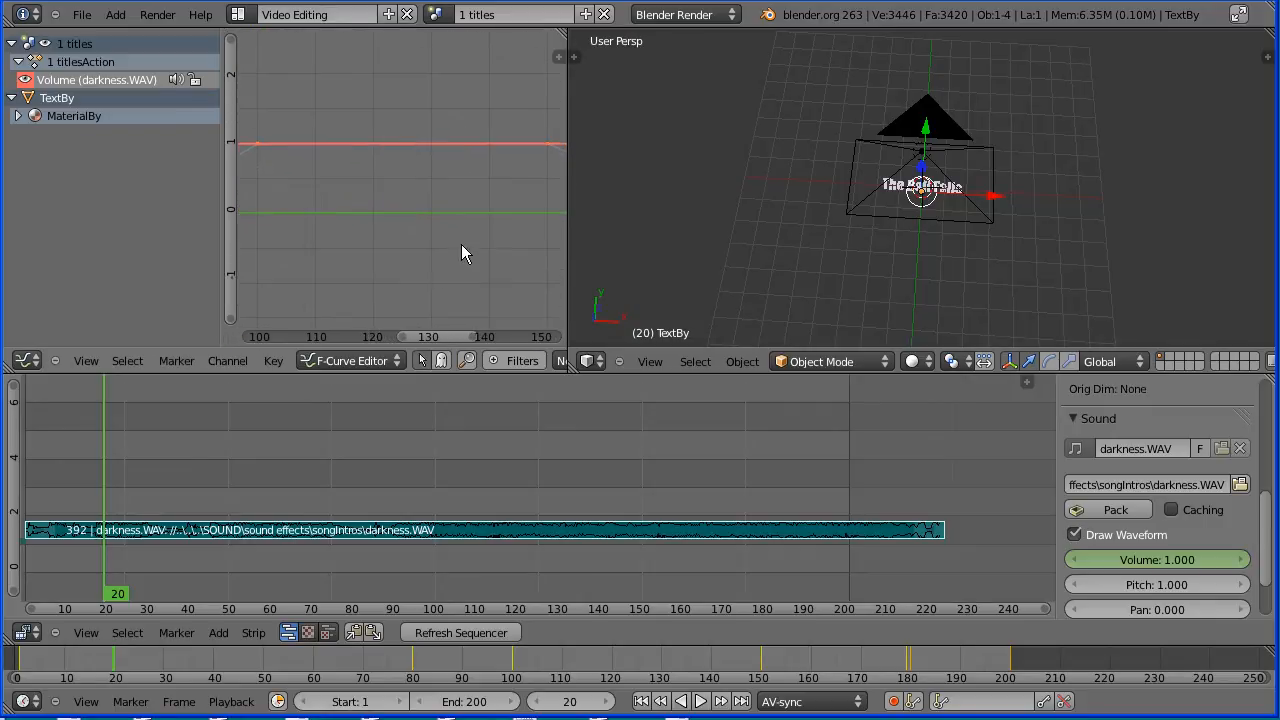
middle_drag(514, 268, 147, 265)
click(263, 362)
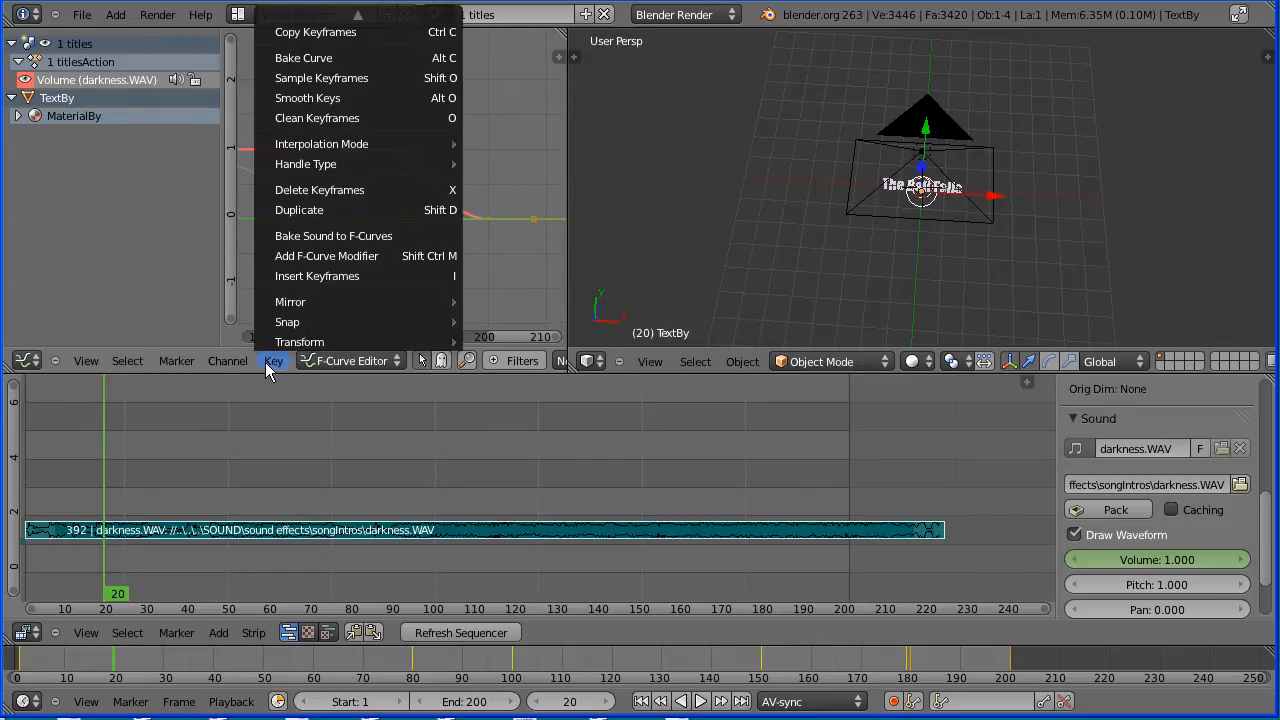
mouse_move(348, 150)
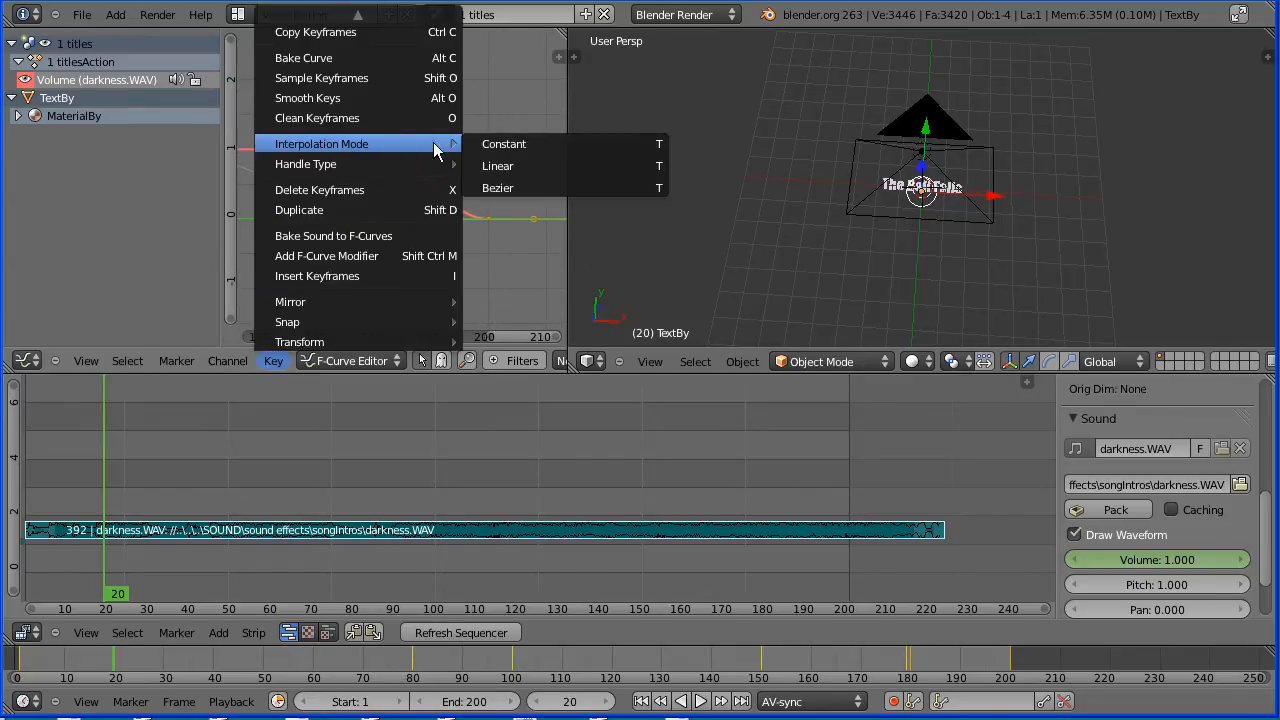
click(560, 166)
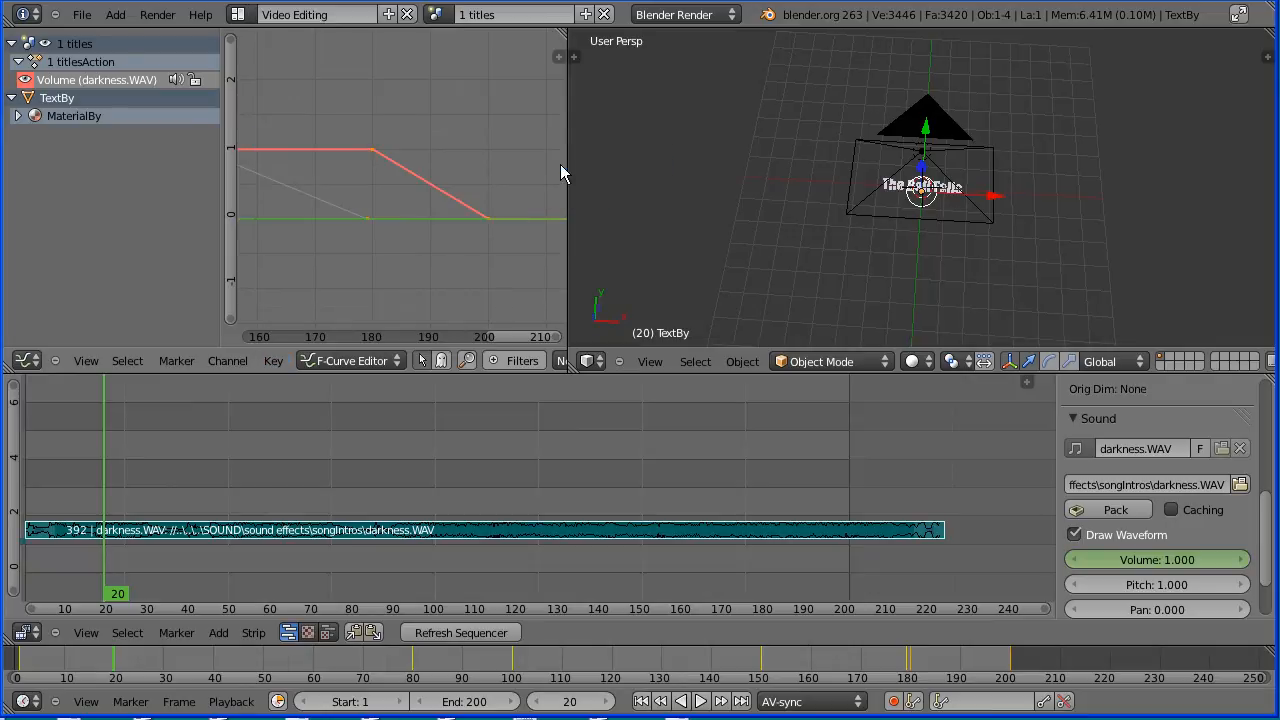
Move the first volume keyframe to frame 170 with a value of about 0.5 and play the fade from about frame 159.
right_drag(367, 151, 309, 186)
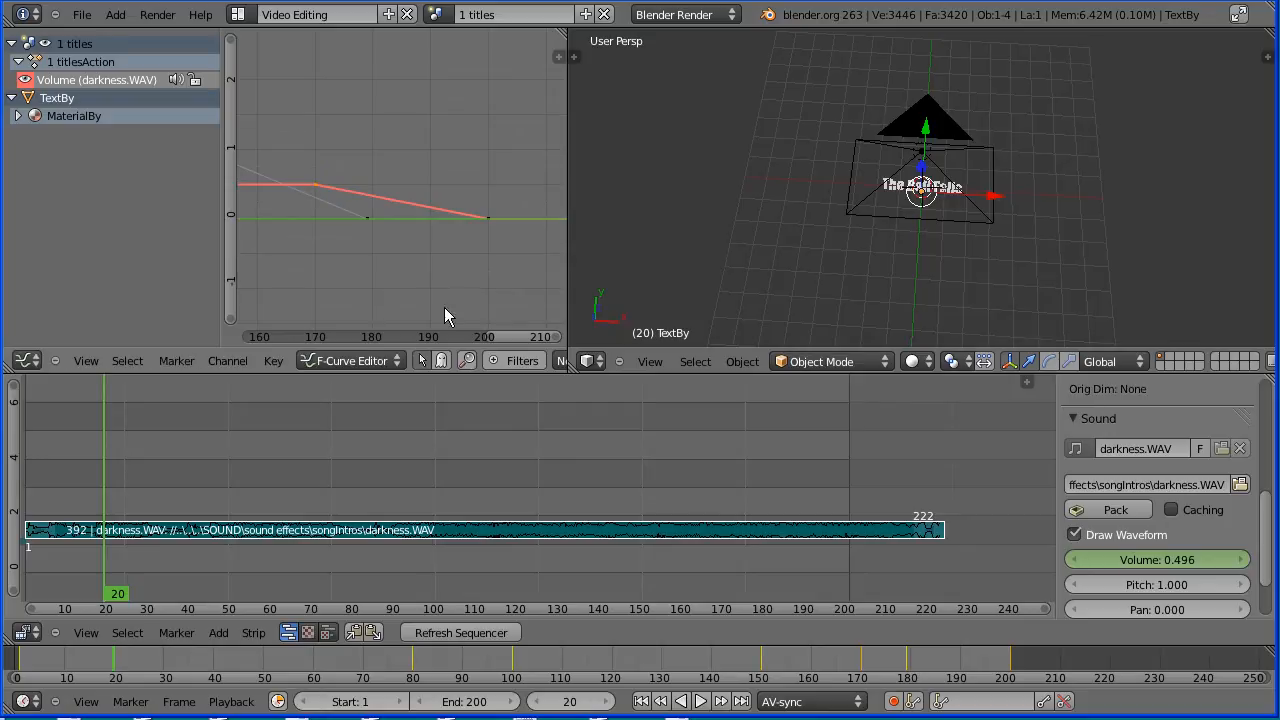
click(678, 558)
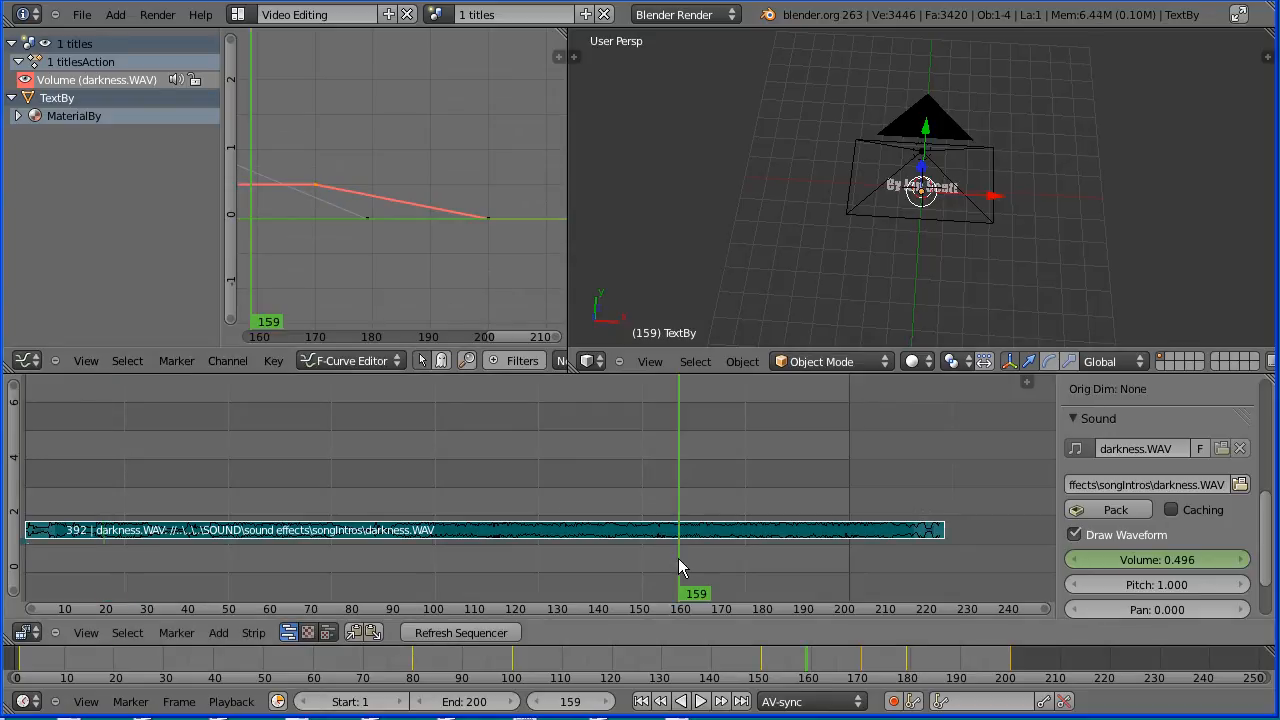
click(701, 704)
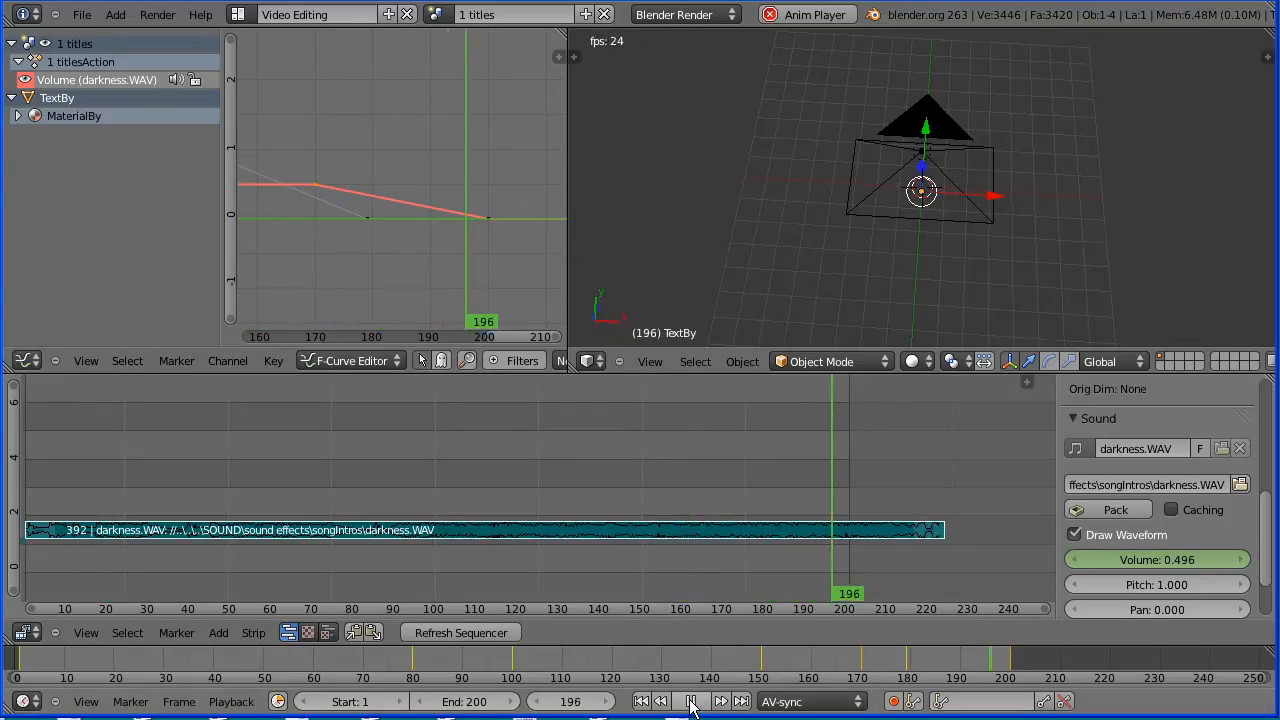
Stop the playback of the titles scene and switch to the scene 3 credits.
click(691, 701)
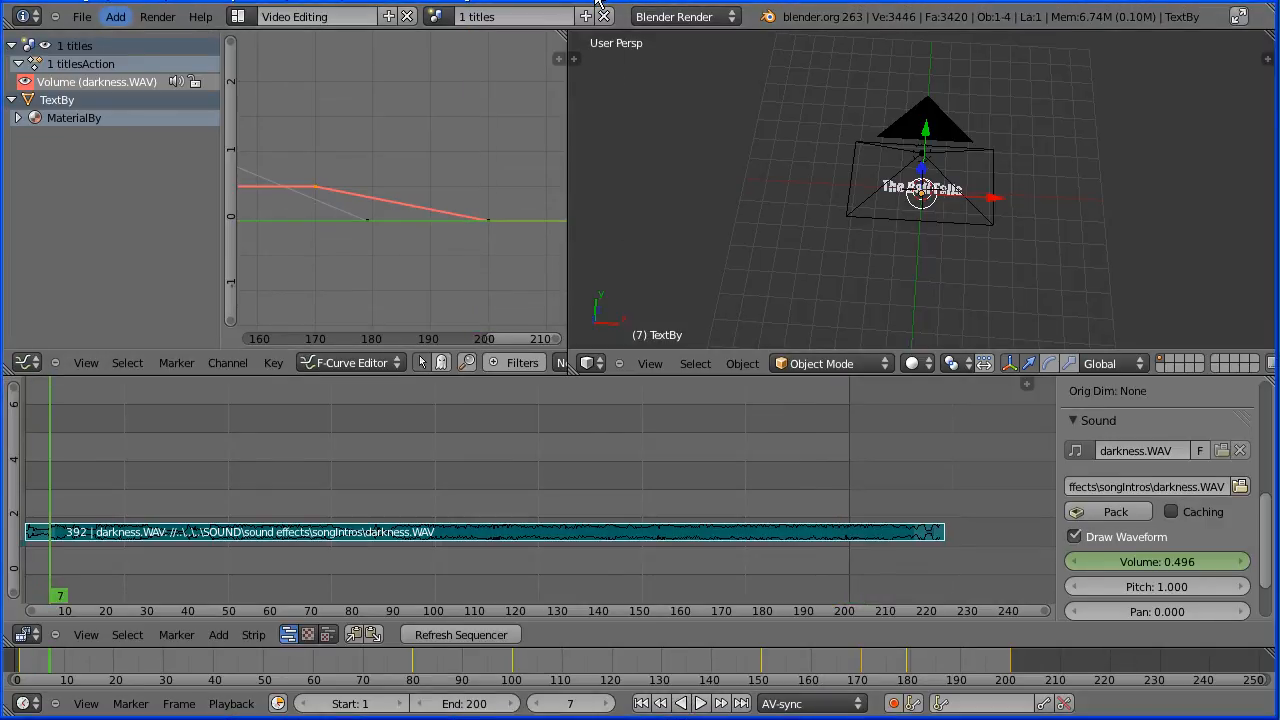
click(433, 17)
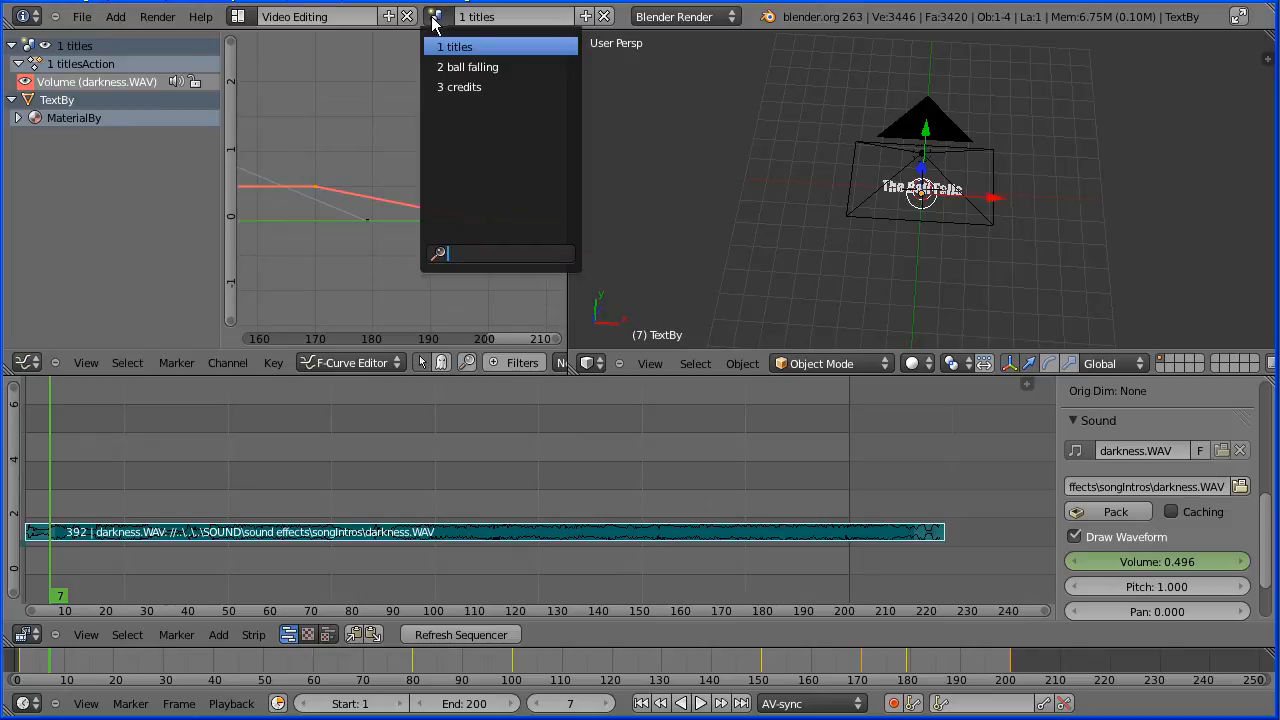
click(542, 87)
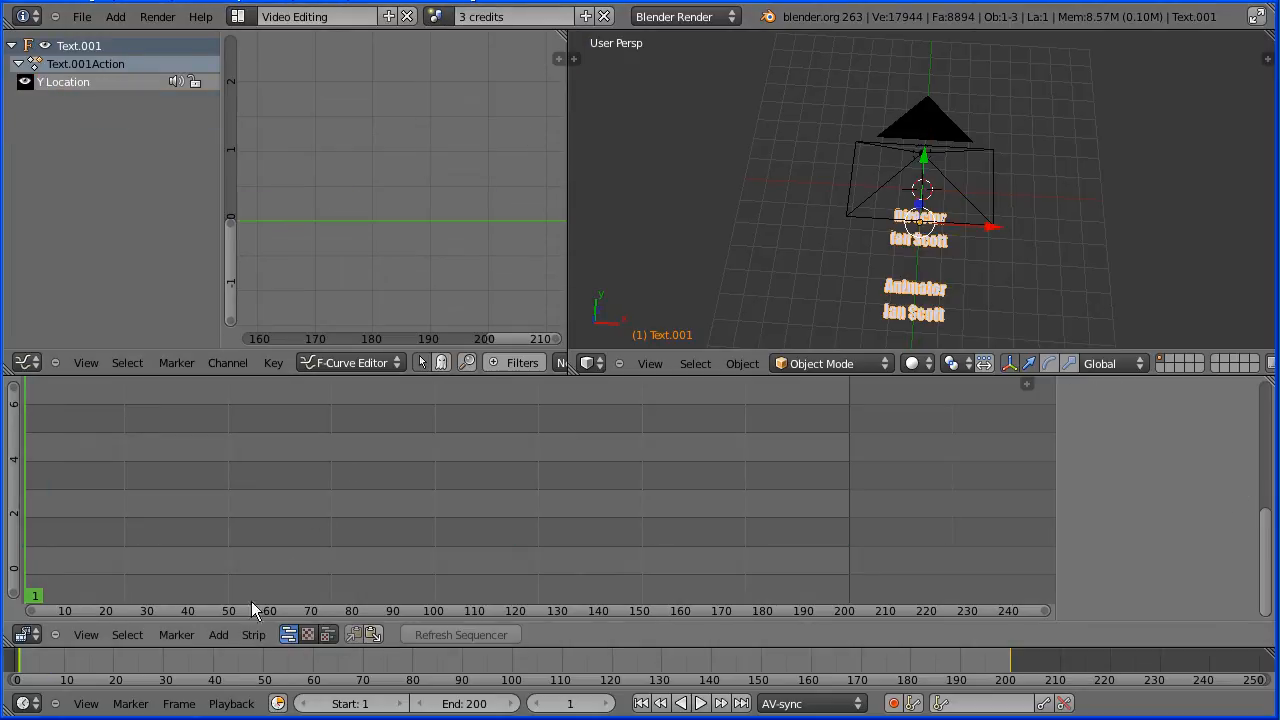
Add celine.WAV from the songIntros folder as a sound strip and move it to start at frame 1 in channel 2.
click(228, 634)
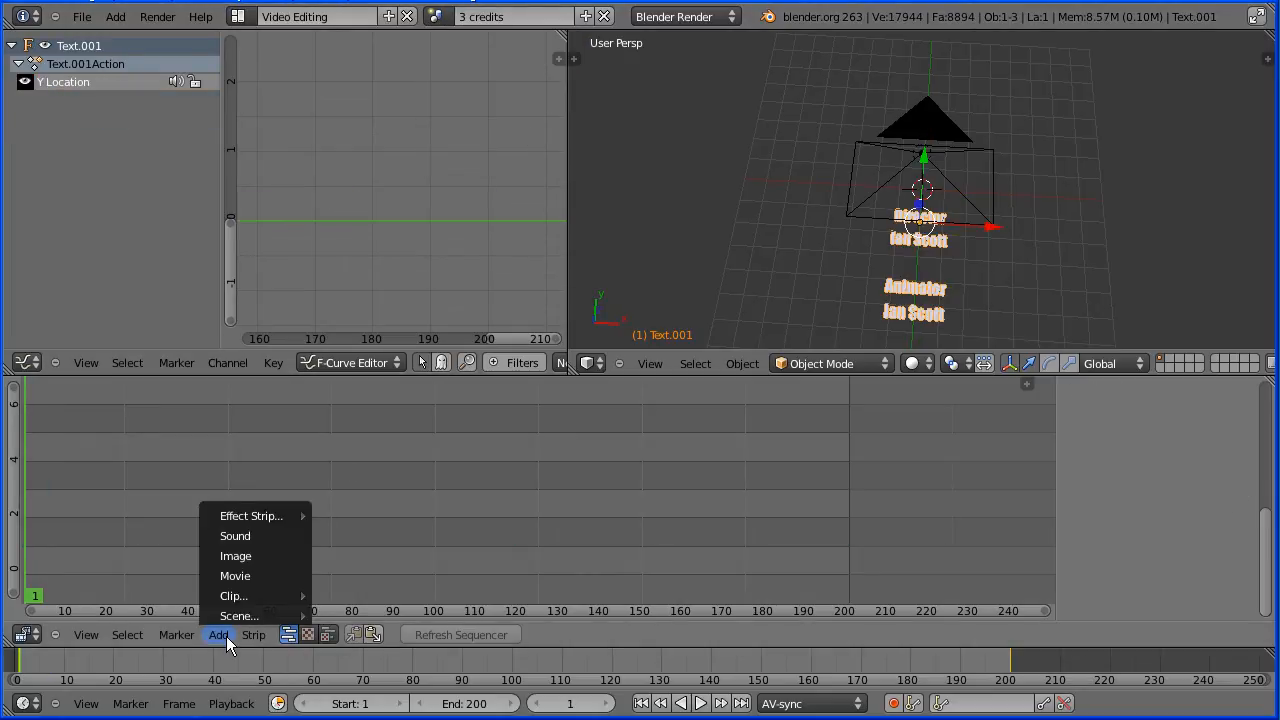
click(256, 540)
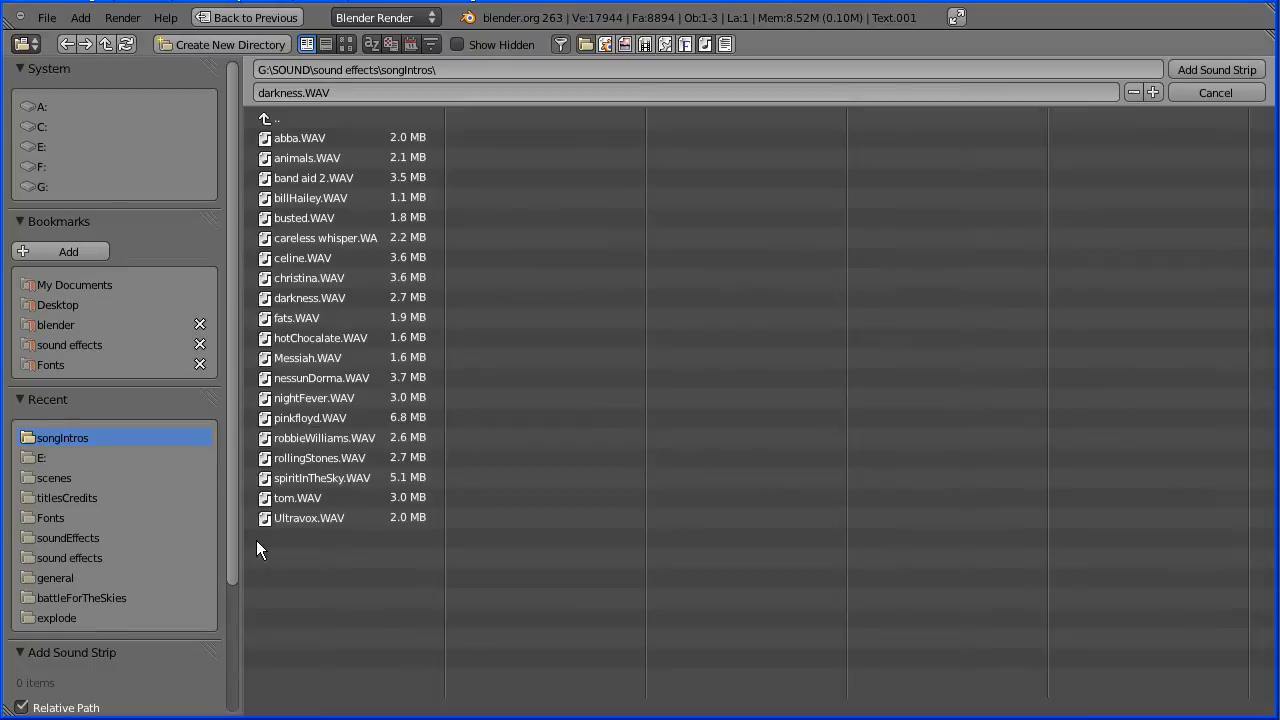
click(317, 257)
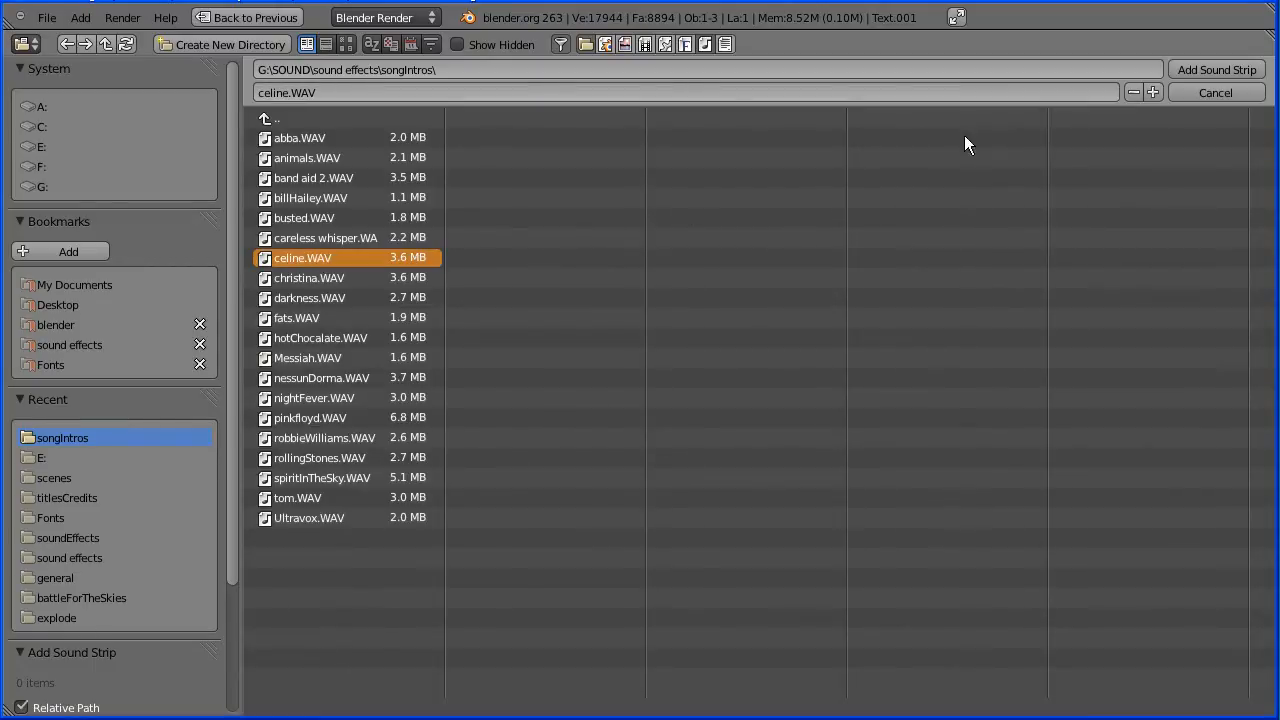
click(1198, 67)
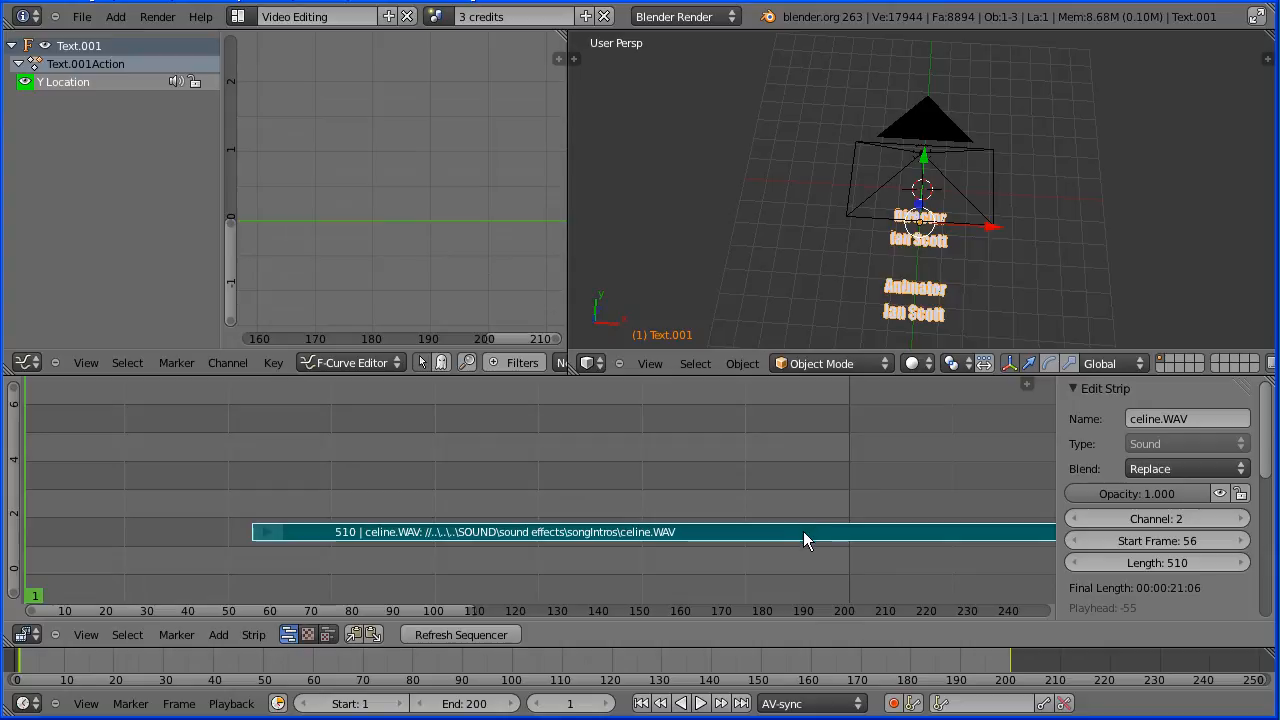
key(g)
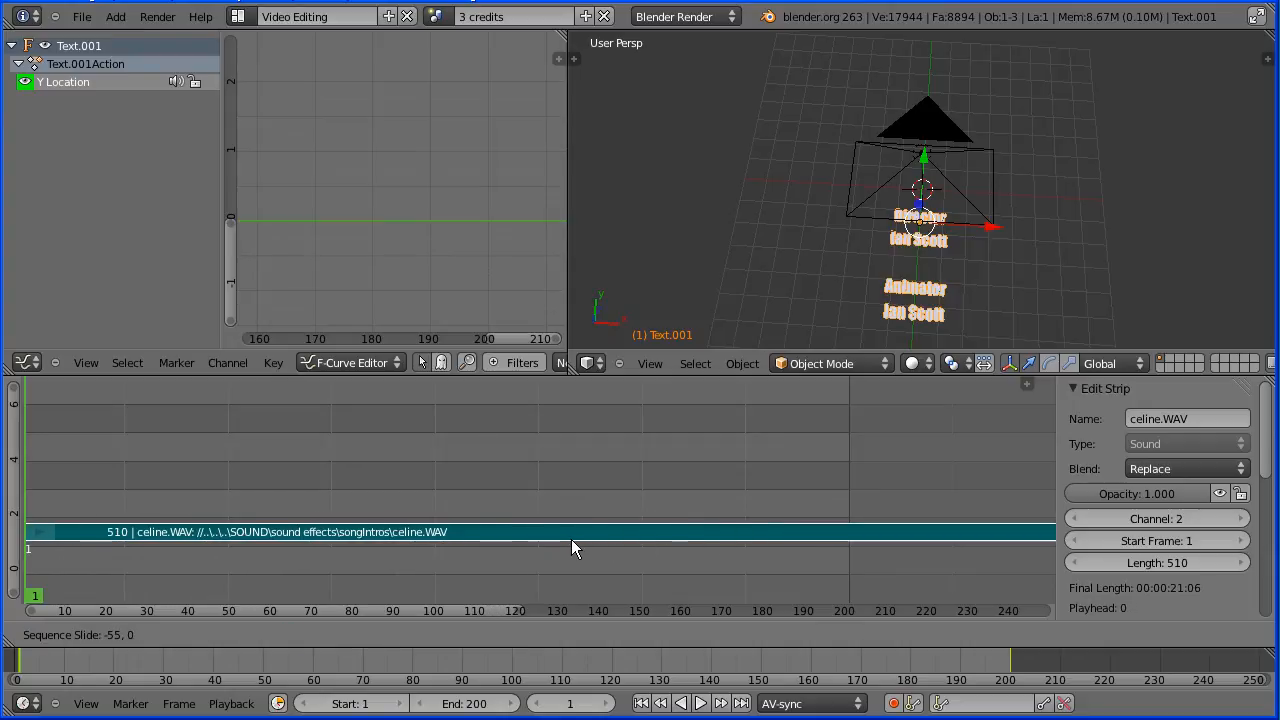
click(571, 541)
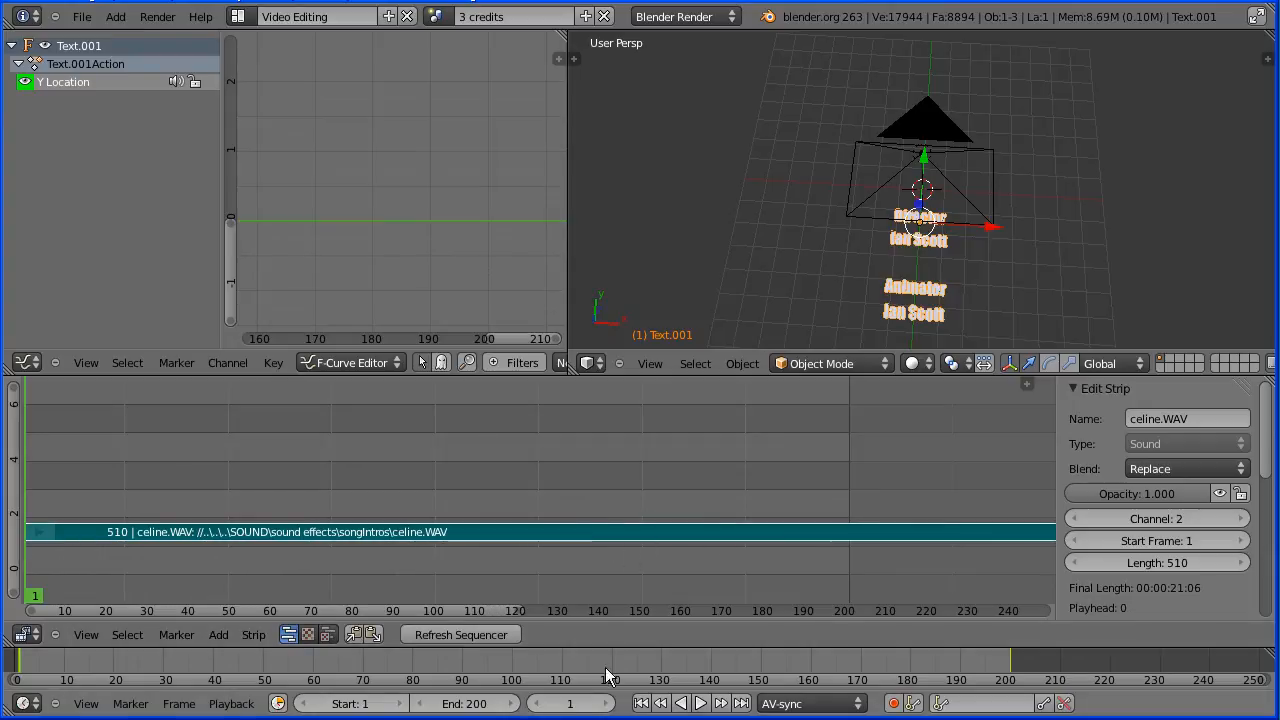
Go to frame 170 and insert a volume keyframe for the celine.WAV strip there.
click(567, 705)
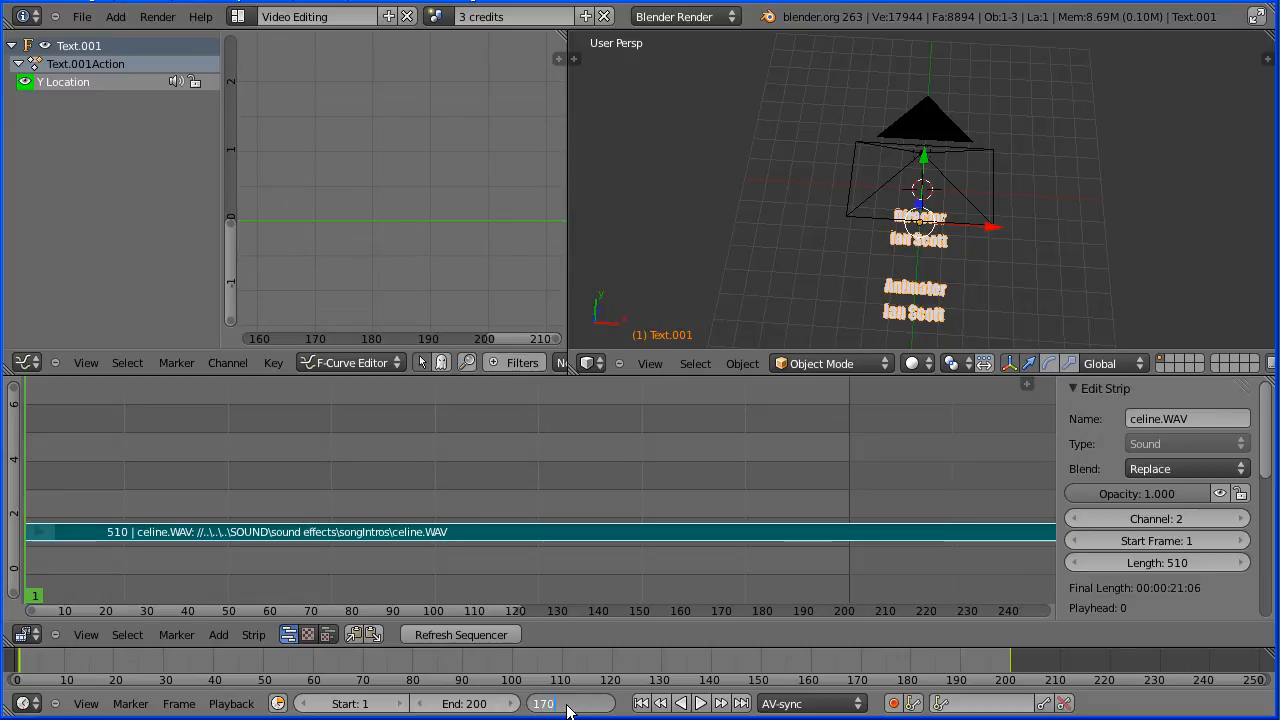
key(Return)
drag(1268, 462, 1277, 576)
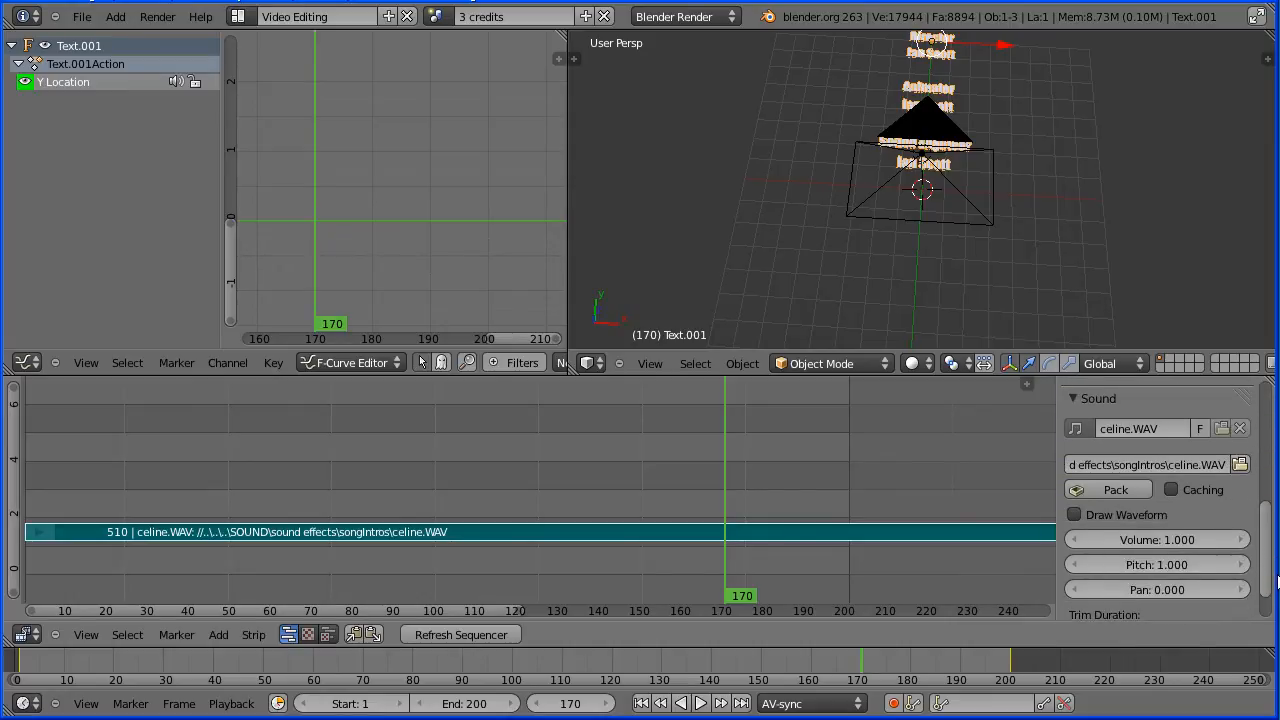
right_click(1169, 540)
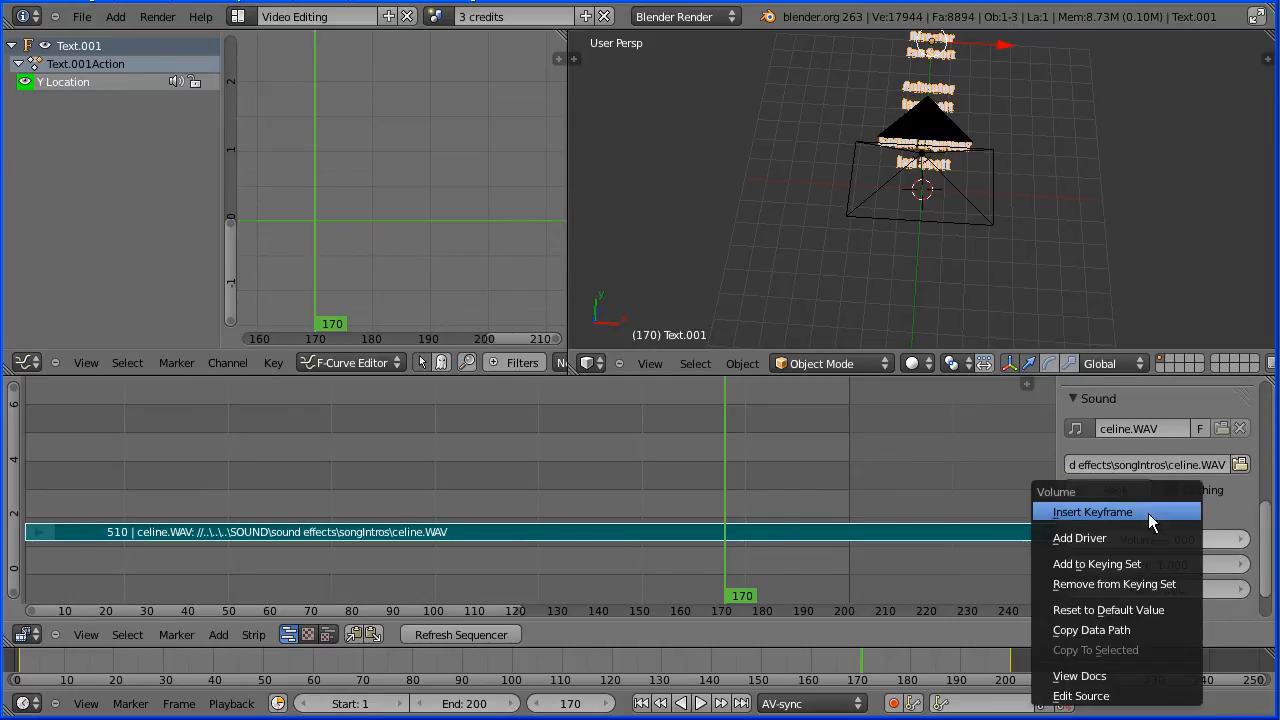
click(1146, 512)
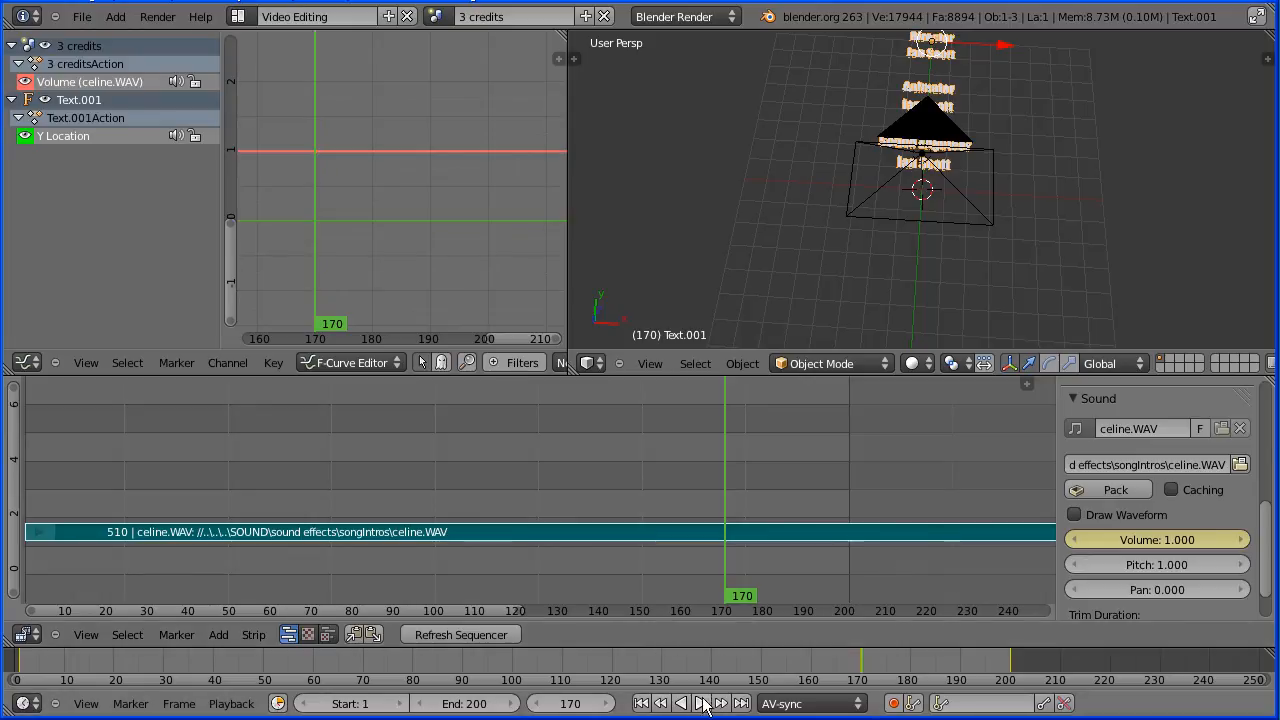
Set the celine.WAV strip's volume to 0.000 at the last frame, 200, and insert a volume keyframe there.
click(741, 704)
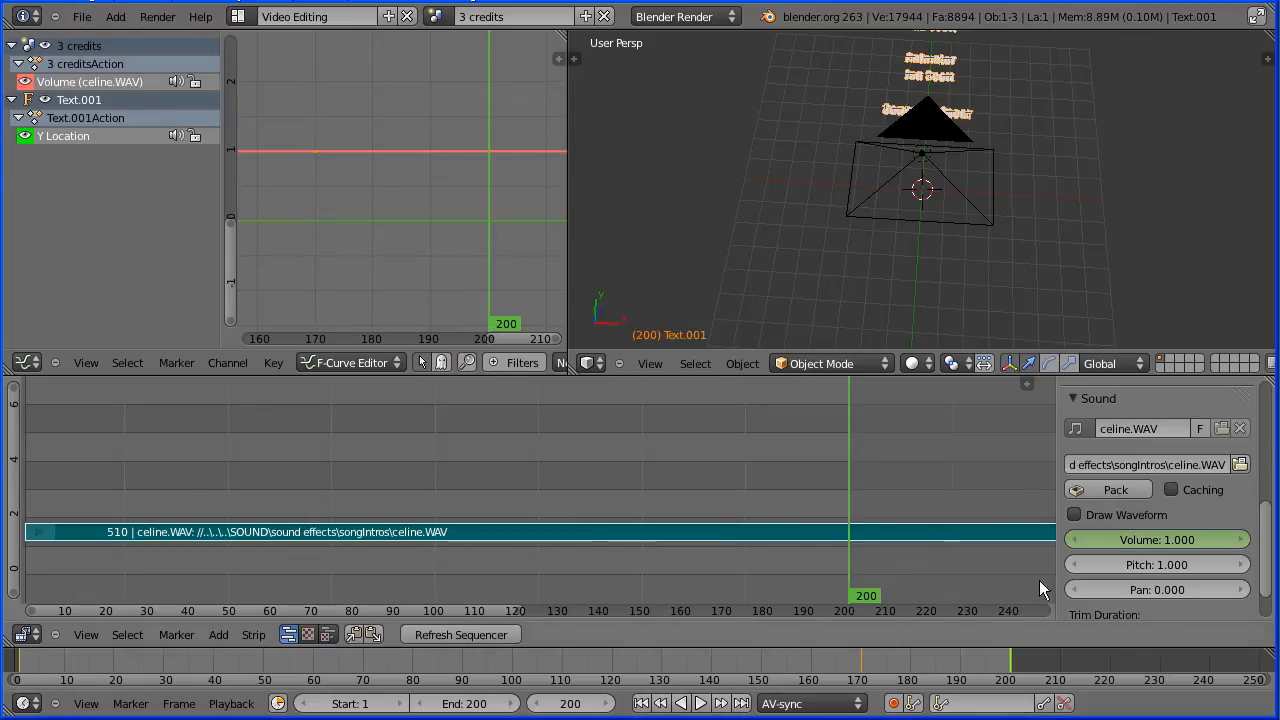
drag(1182, 540, 1033, 541)
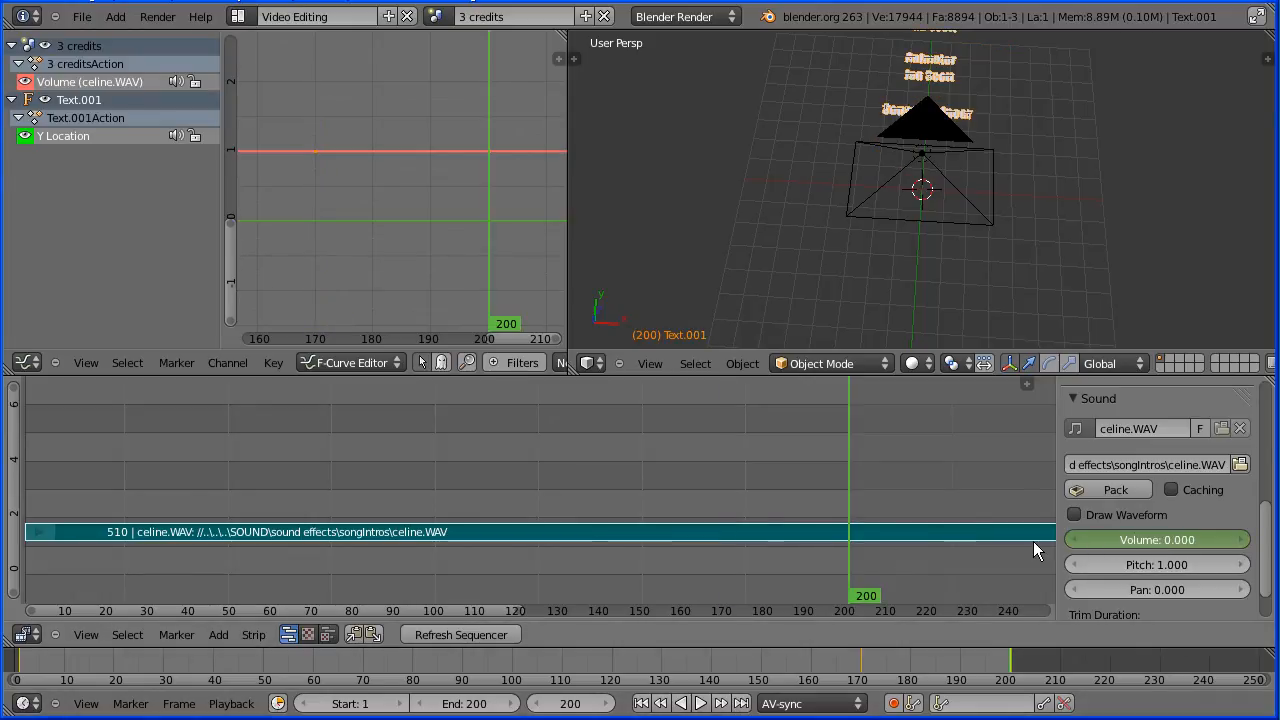
right_click(1106, 540)
click(1104, 538)
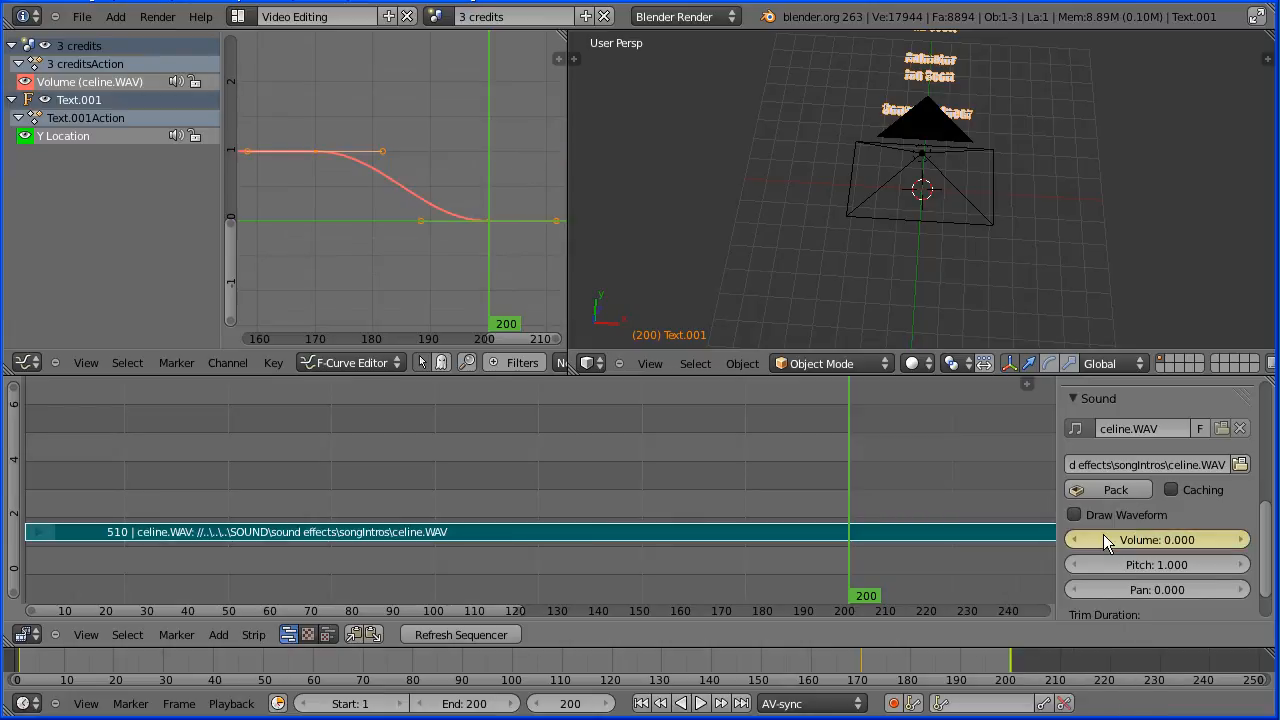
Change the interpolation mode of the credits scene's volume keyframes to Linear in the F-Curve Editor.
click(278, 362)
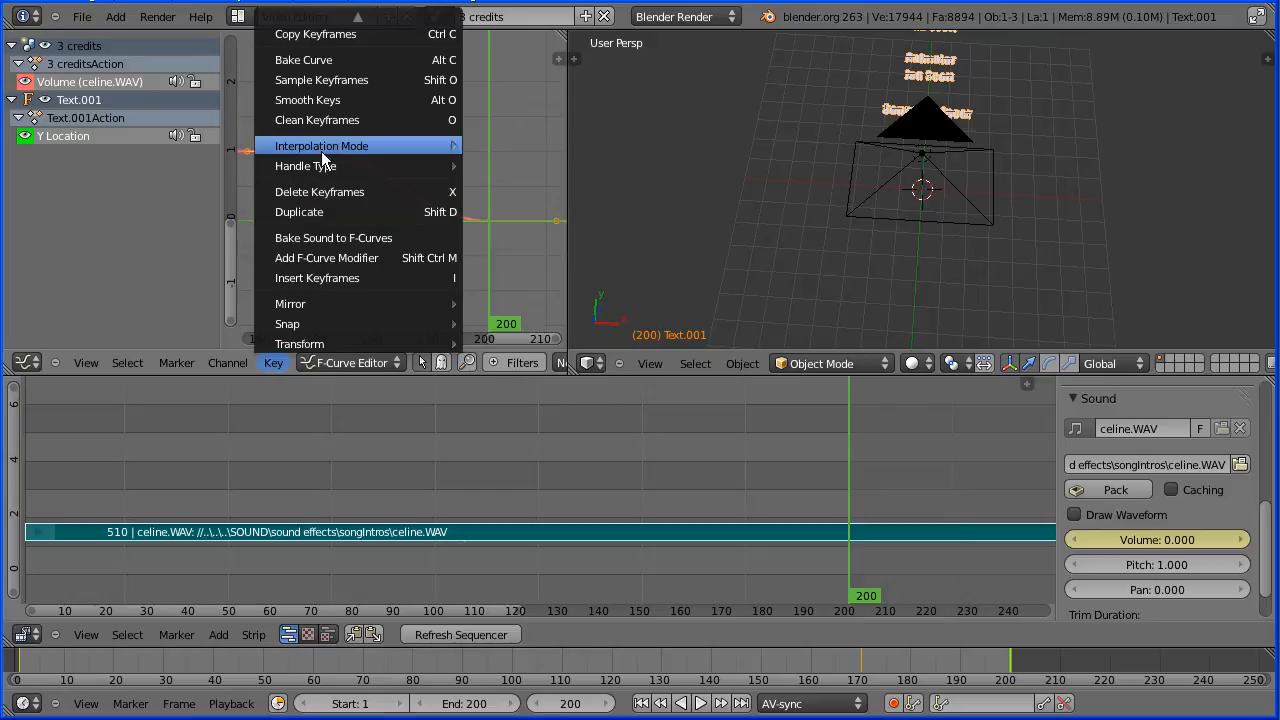
mouse_move(410, 152)
click(516, 168)
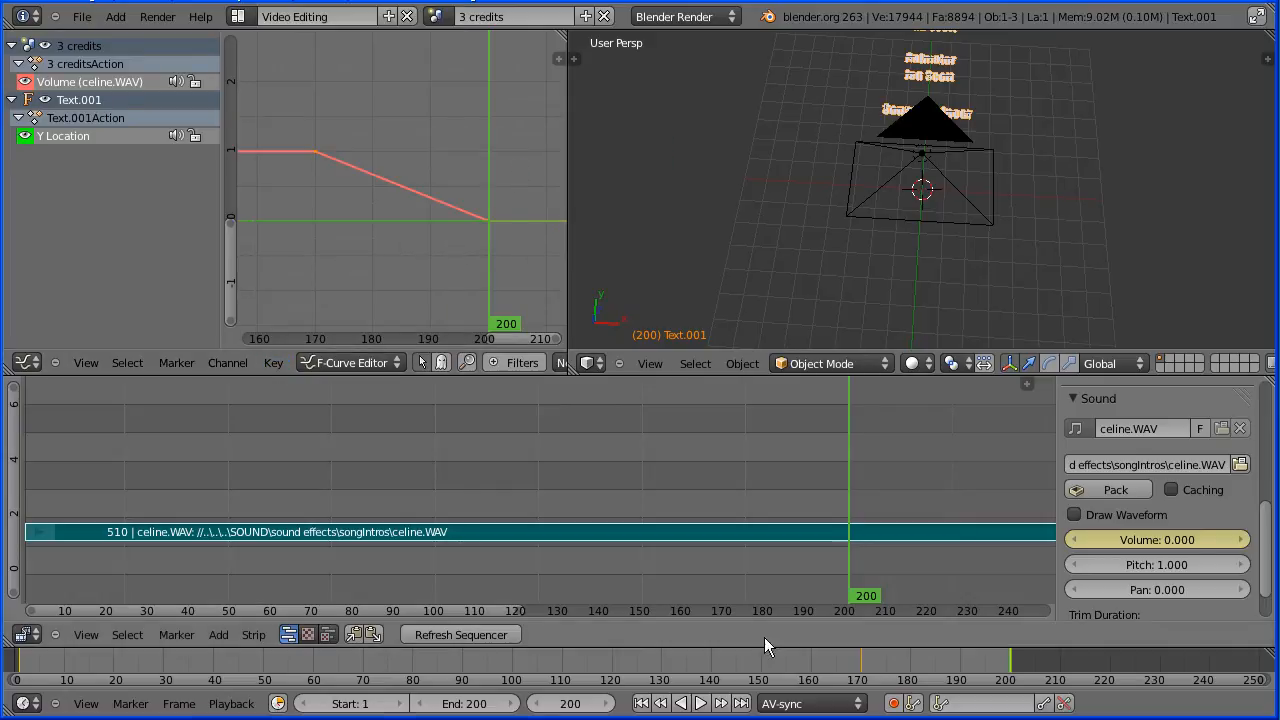
Play the credits scene with its sound from frame 1 through the fade-out, then stop playback.
click(641, 703)
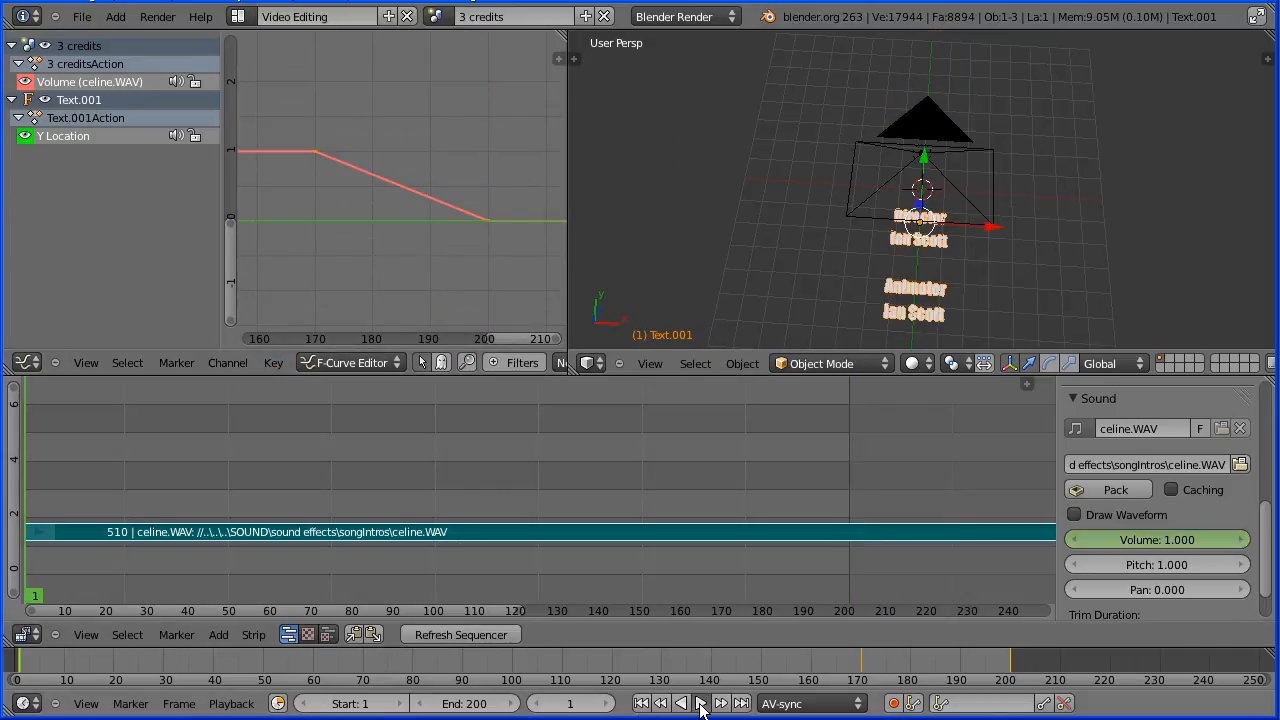
click(700, 703)
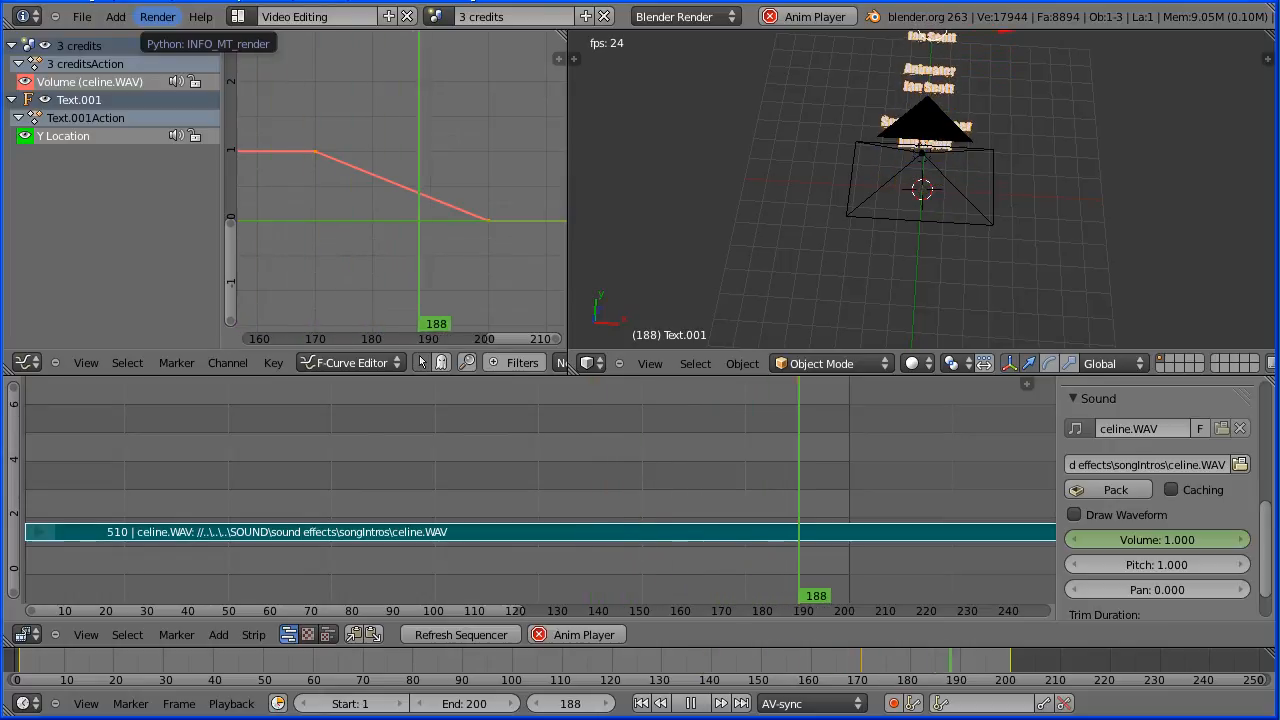
key(Escape)
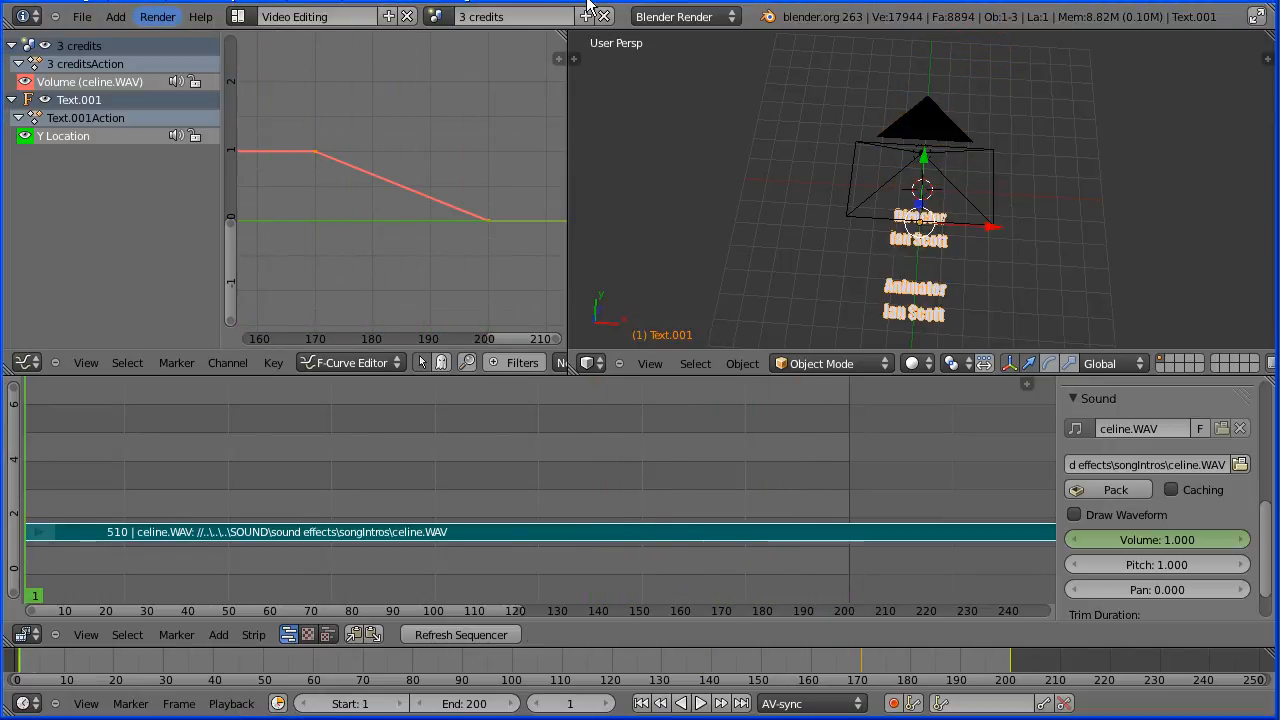
Switch to the Default screen layout and briefly play the scene 1 titles with its sound.
click(238, 17)
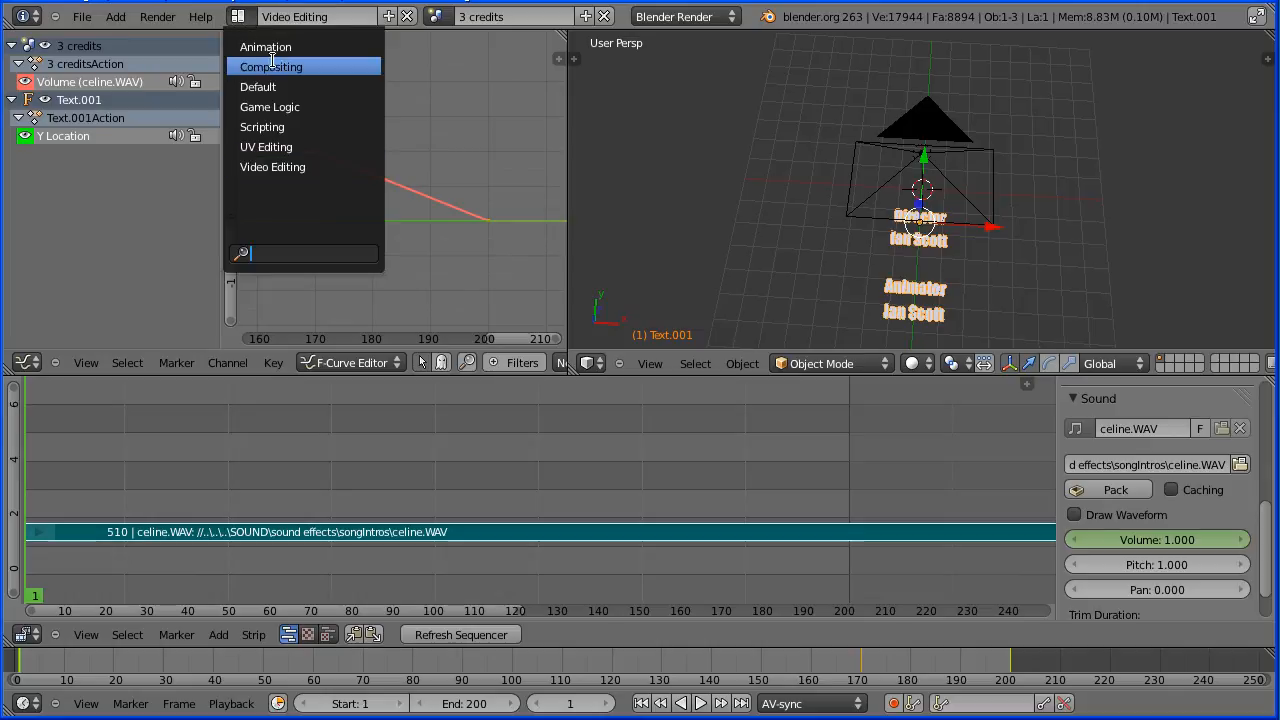
click(357, 88)
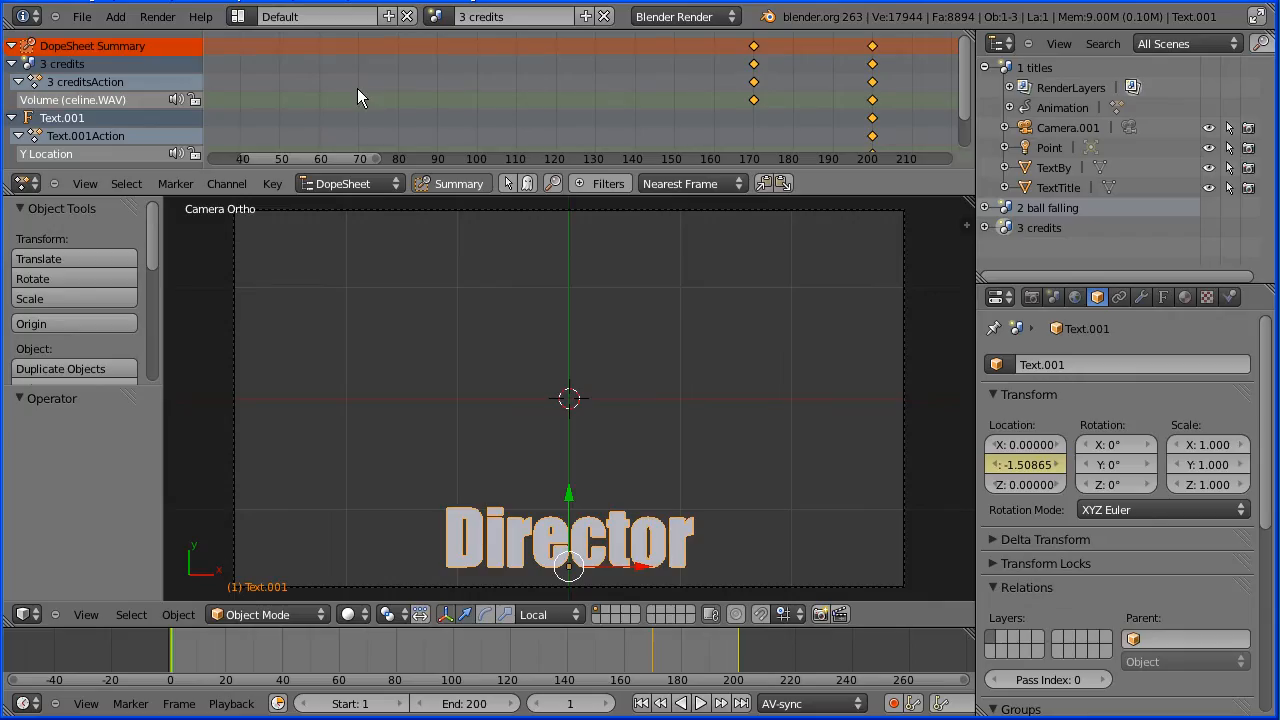
click(437, 17)
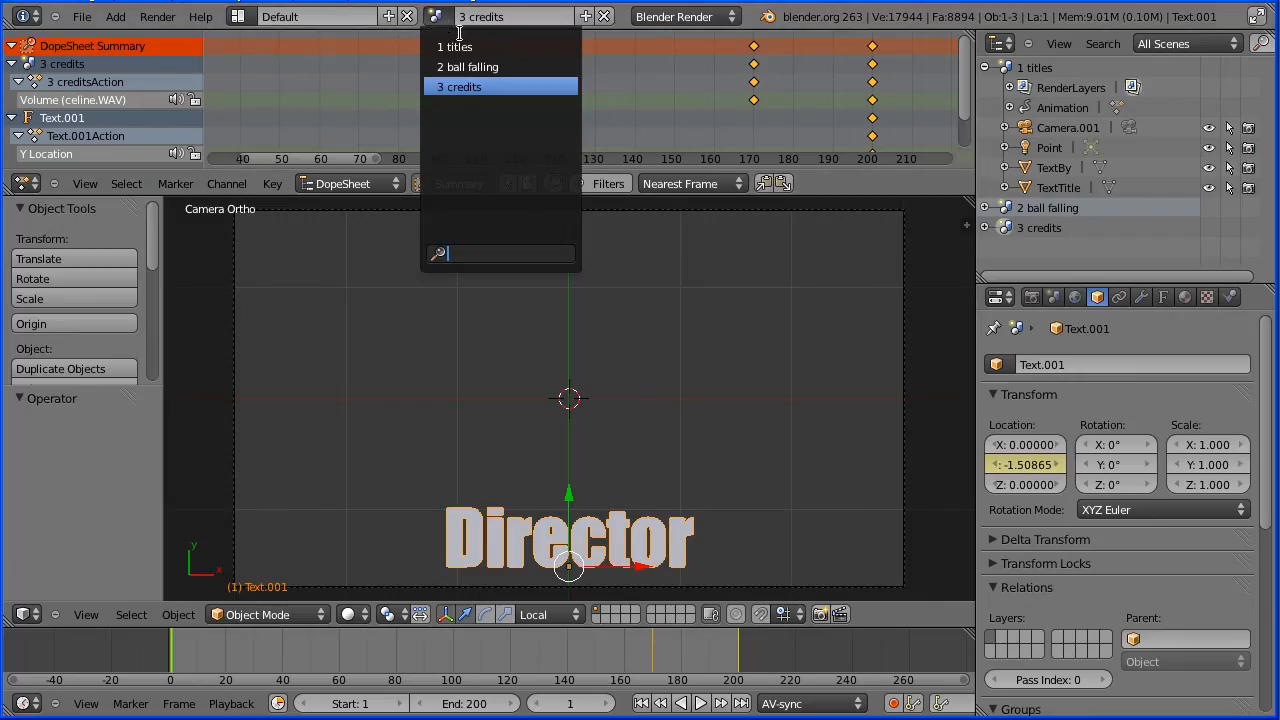
click(455, 47)
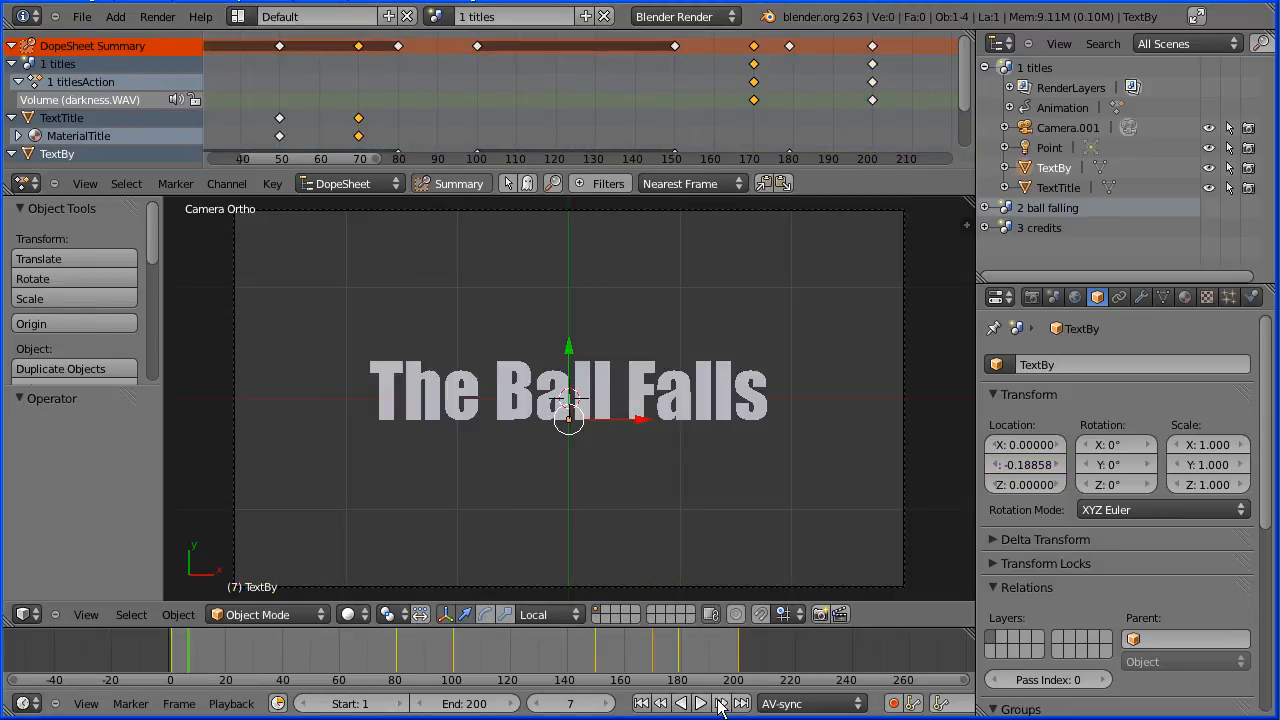
click(701, 703)
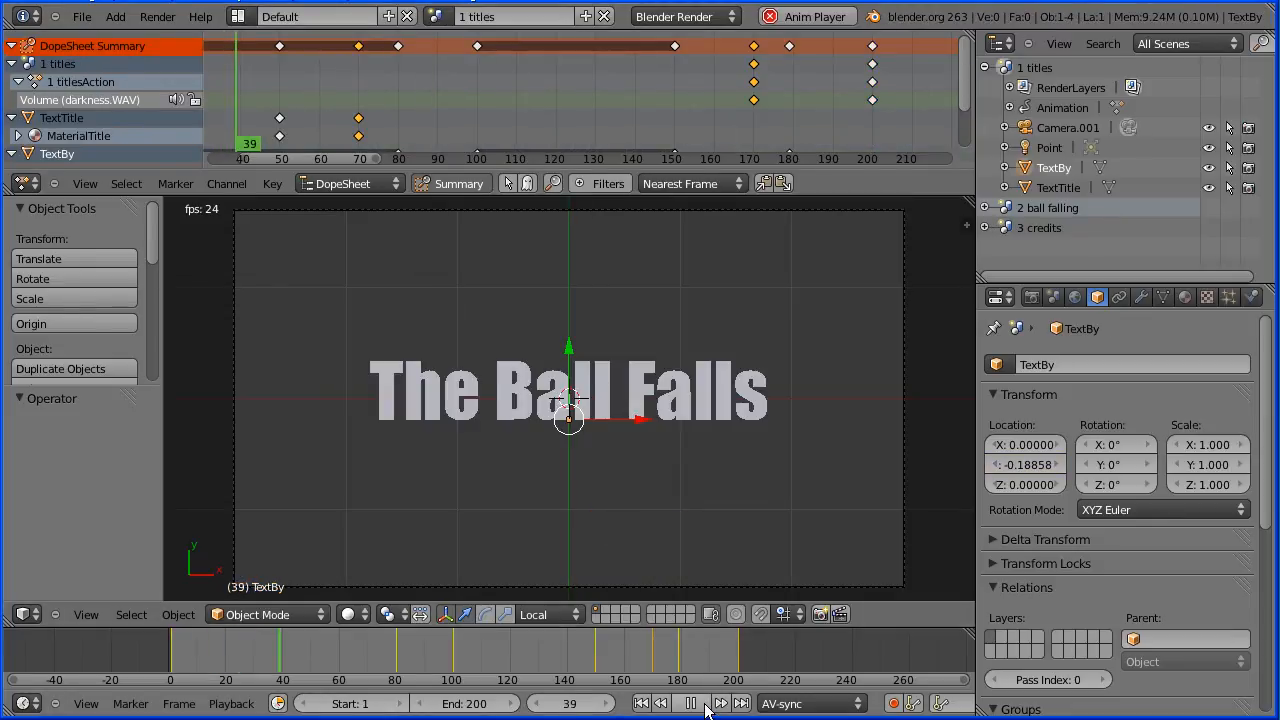
click(697, 705)
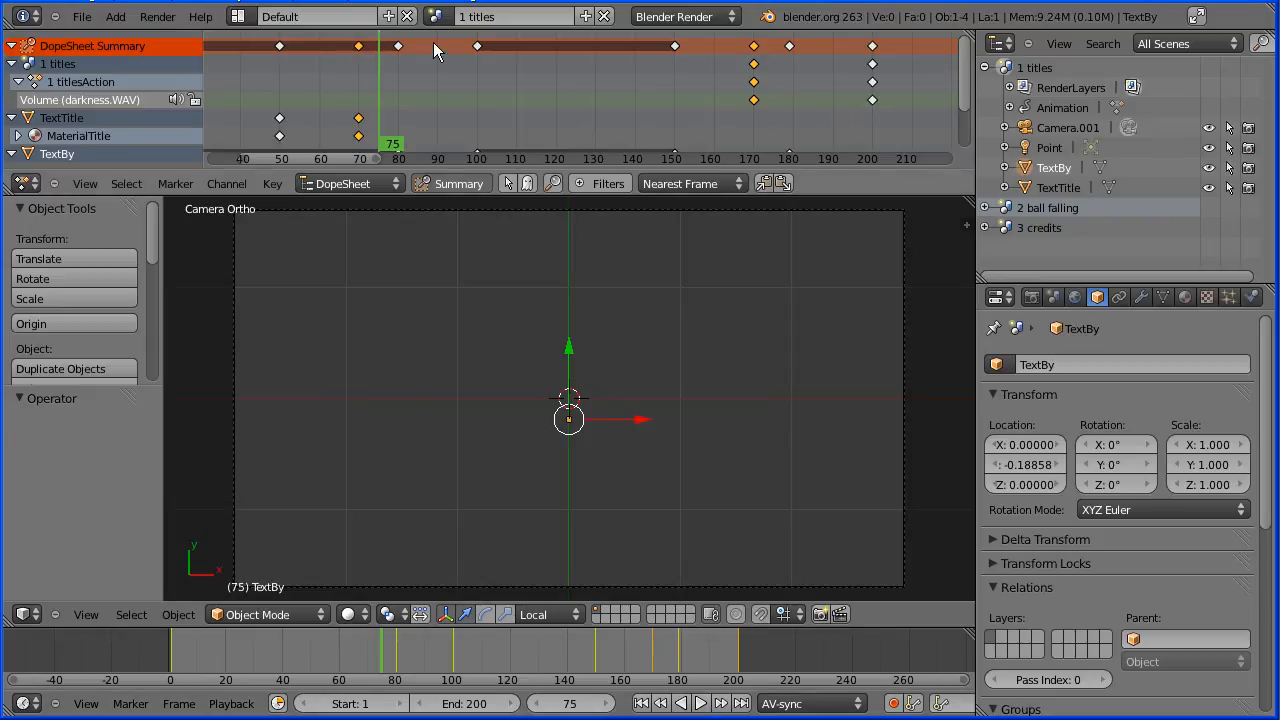
Switch to the scene 2 ball falling and play its animation to about frame 49.
click(436, 16)
click(455, 67)
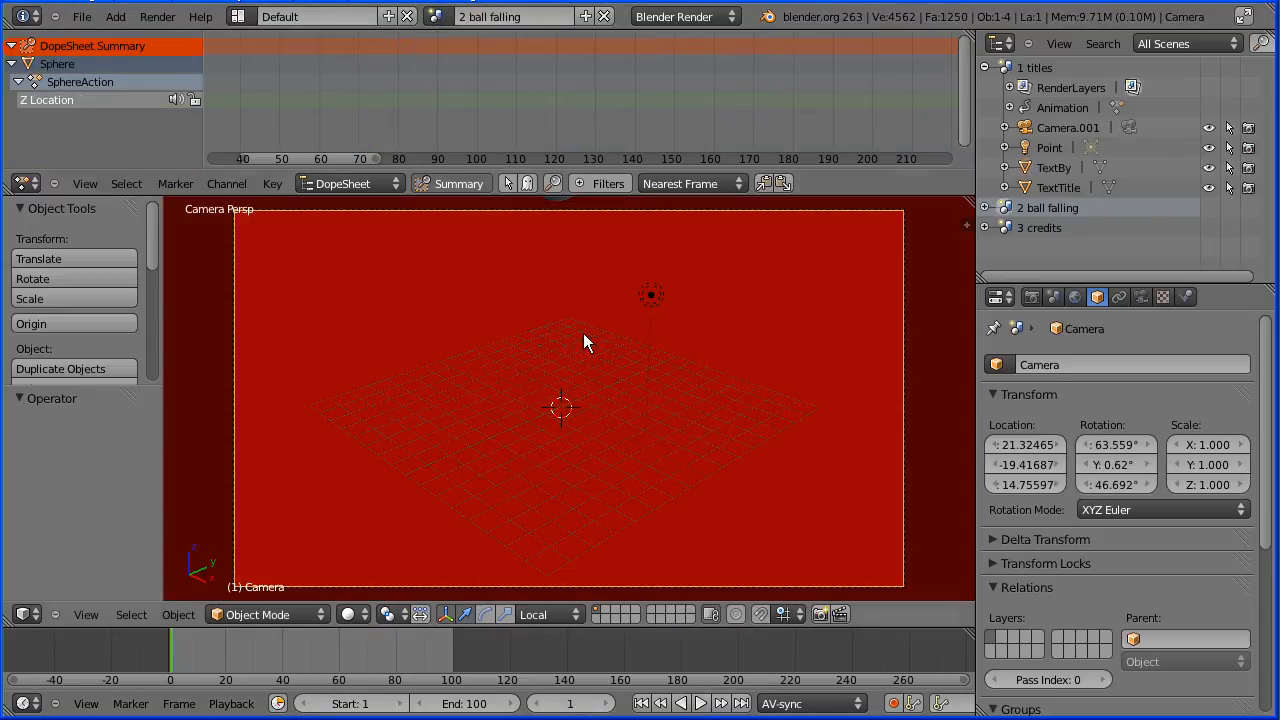
click(699, 704)
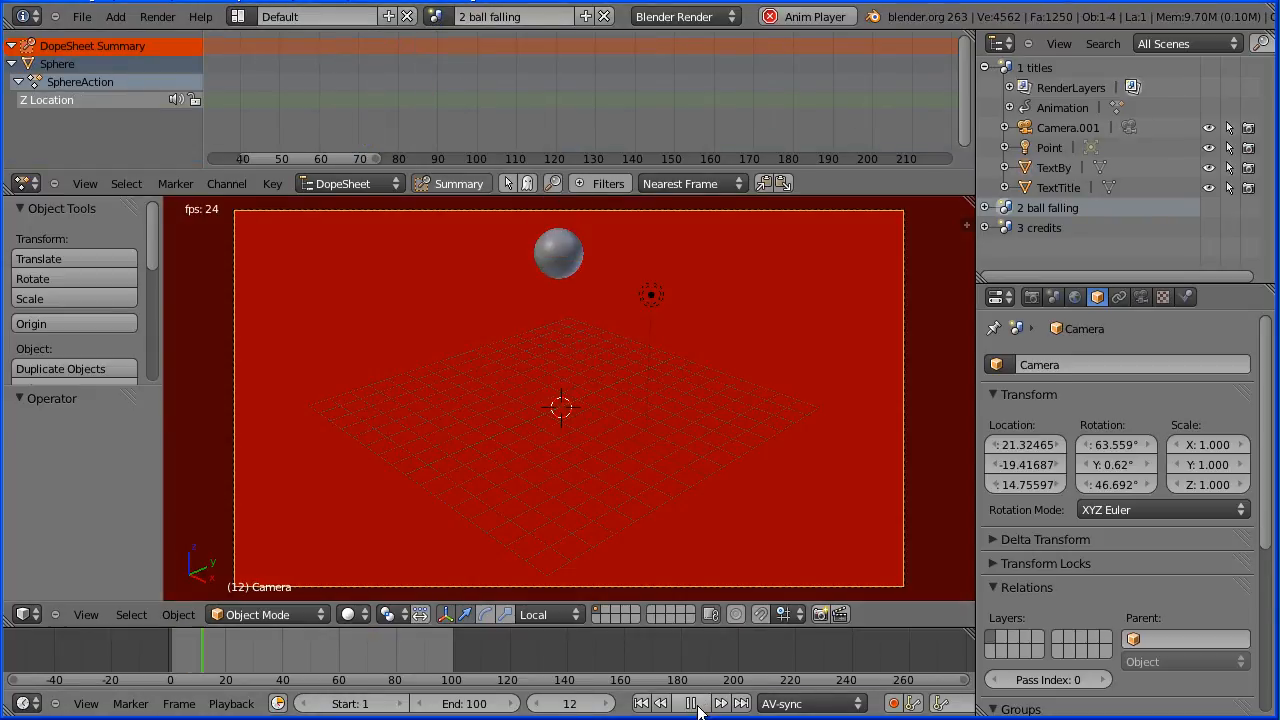
click(692, 704)
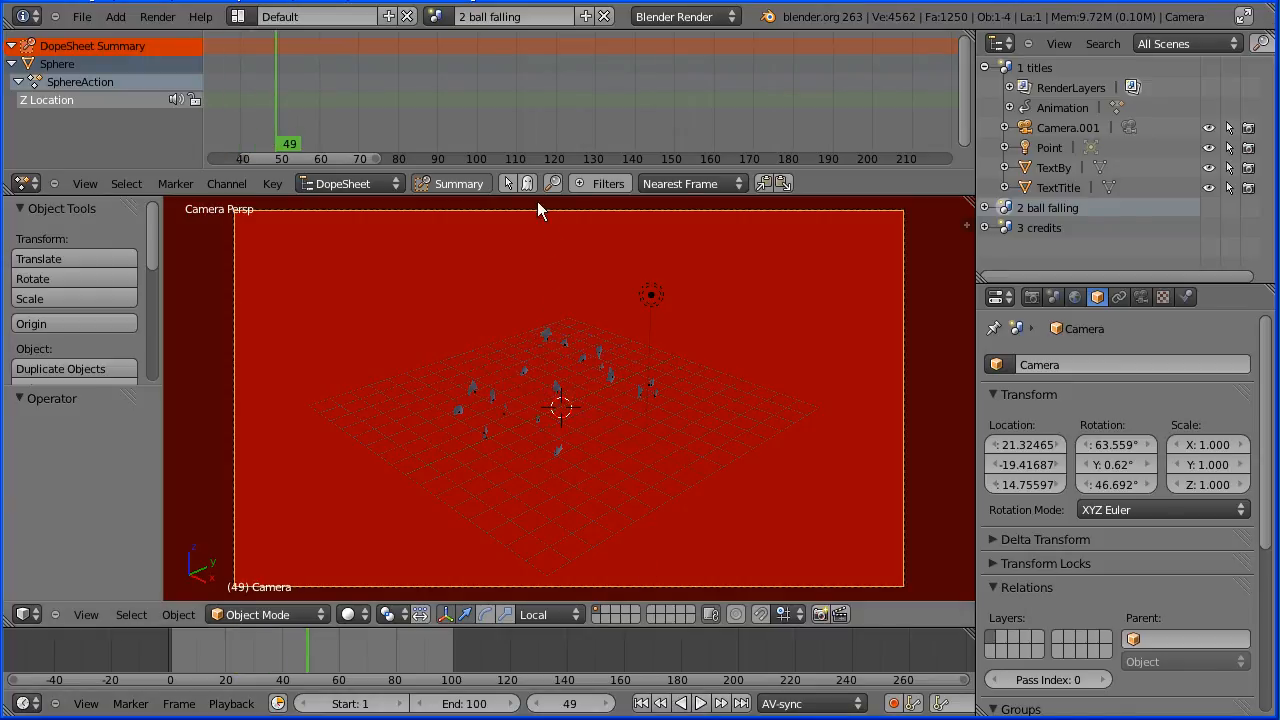
Return to the scene 3 credits and play its scrolling text with the sound track.
click(436, 16)
click(460, 86)
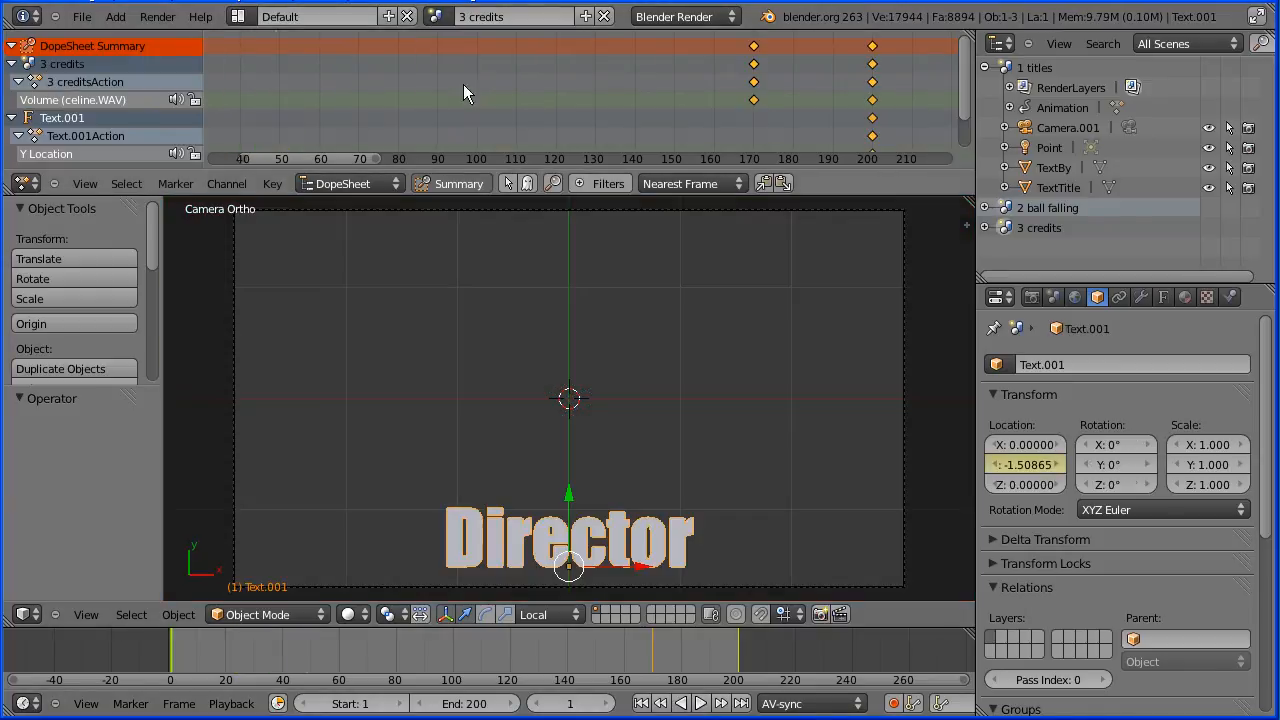
click(701, 704)
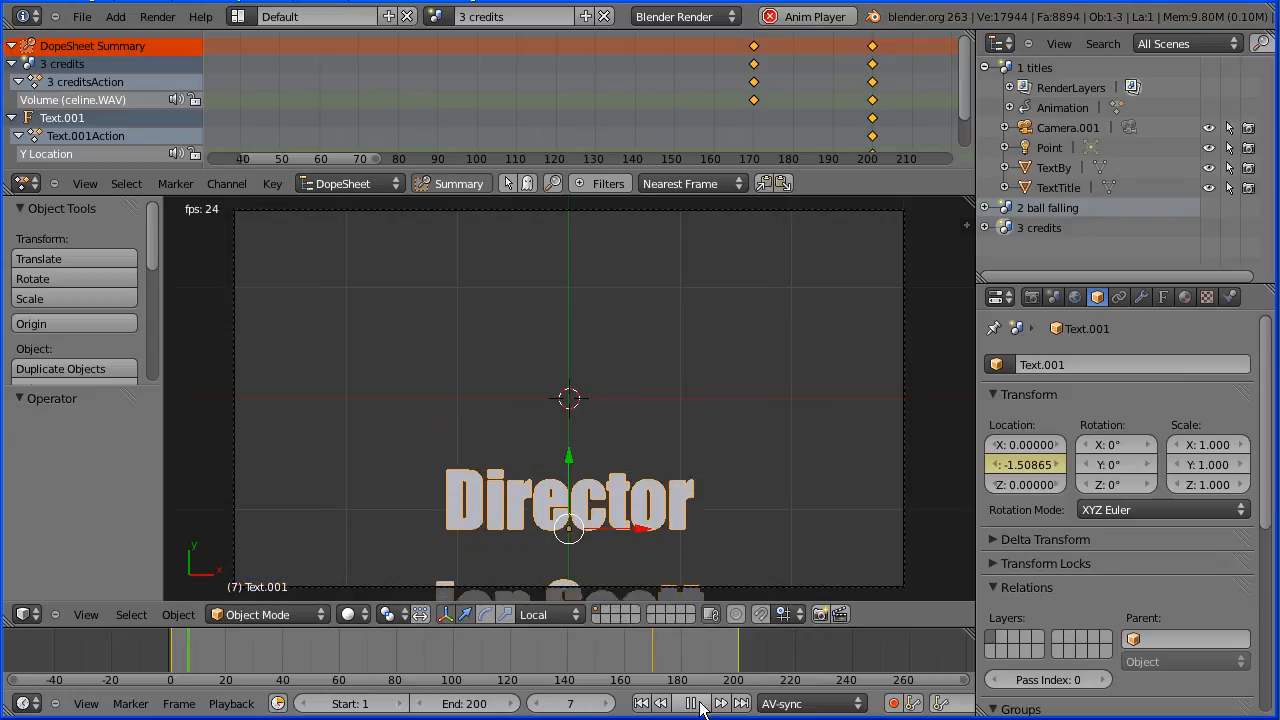
click(697, 704)
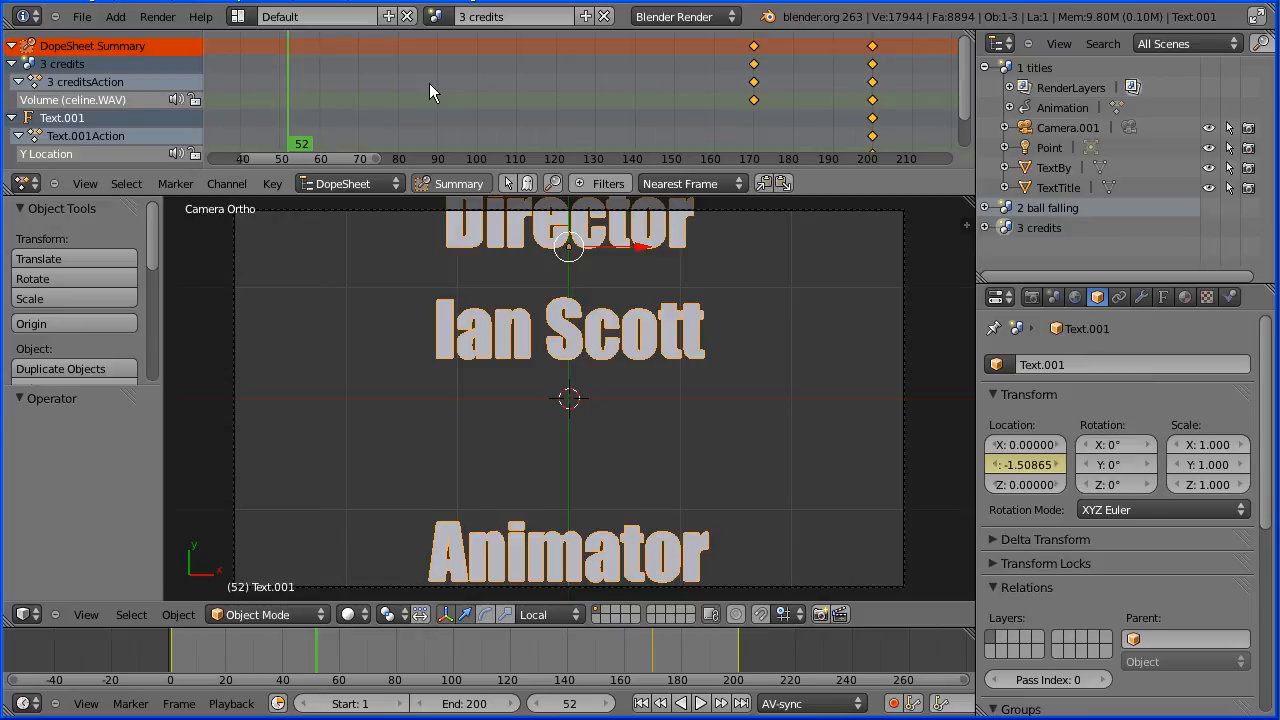
click(701, 704)
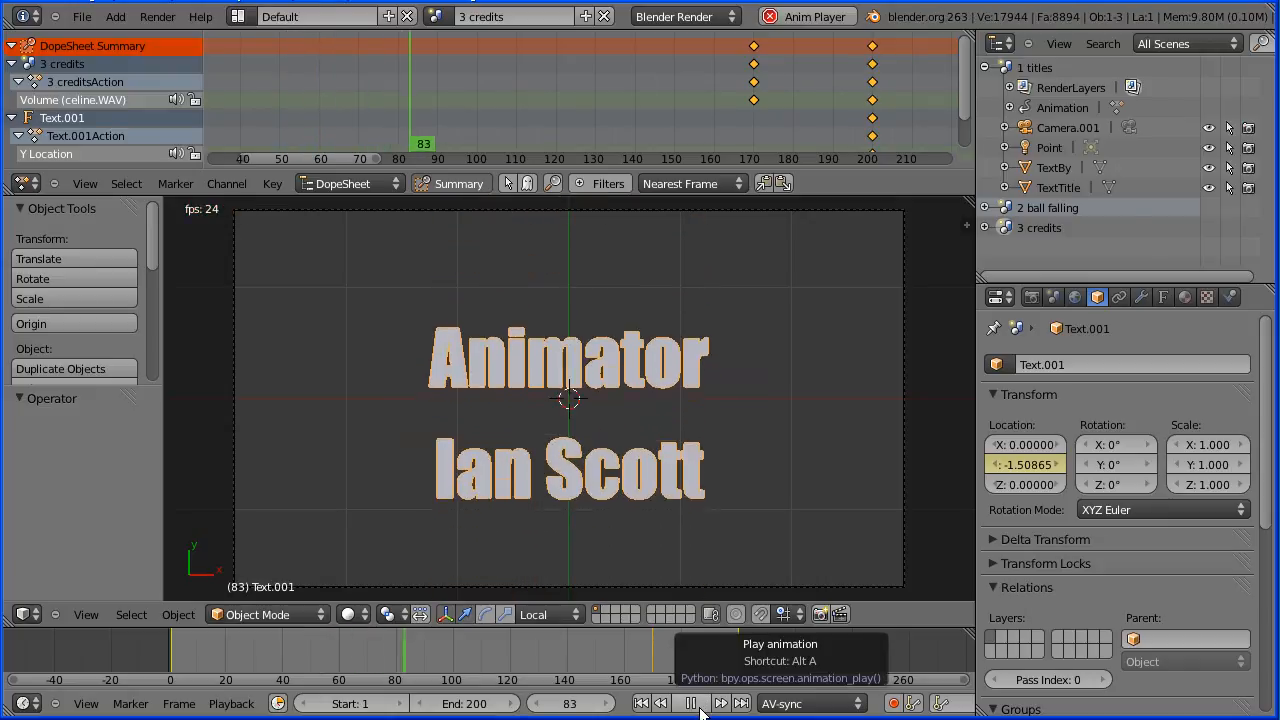